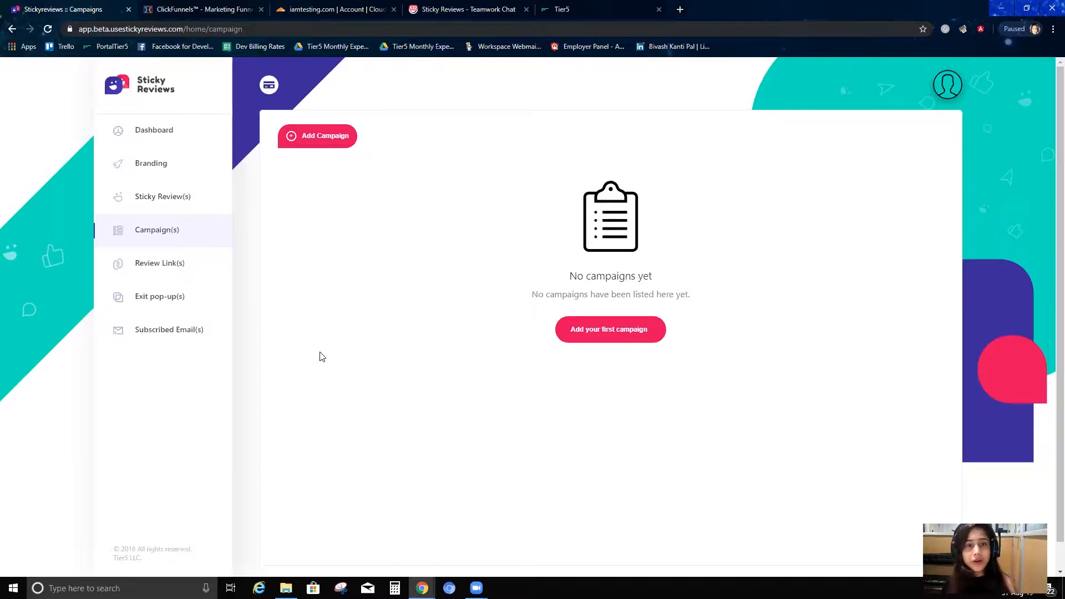
Start a new campaign and name it "first campaign".
{"action": "left_click", "coordinate": [320, 144]}
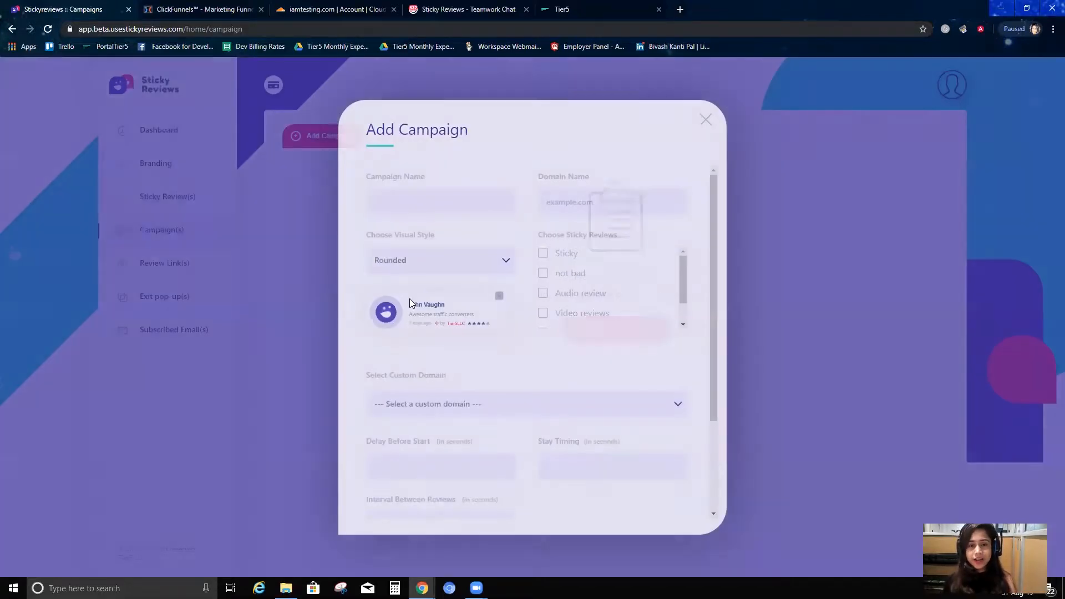
{"action": "left_click", "coordinate": [460, 197]}
{"action": "type", "text": "firs"}
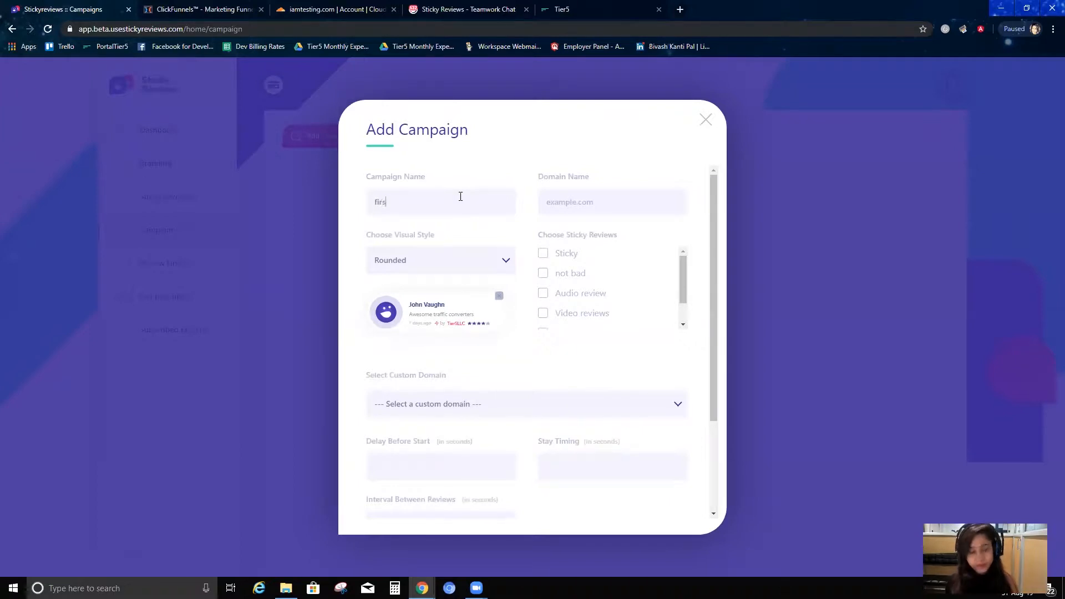
{"action": "type", "text": "t campaign"}
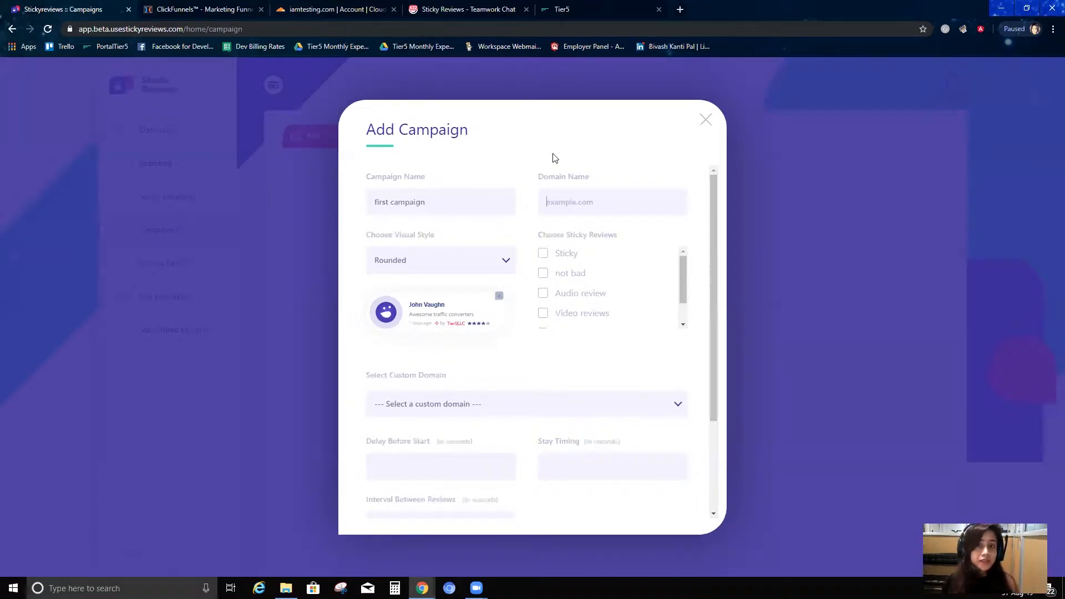
Copy the domain part of the Launch Page 2 URL in ClickFunnels and enter it, without the leading slash, as the campaign's domain name.
{"action": "left_click", "coordinate": [222, 9]}
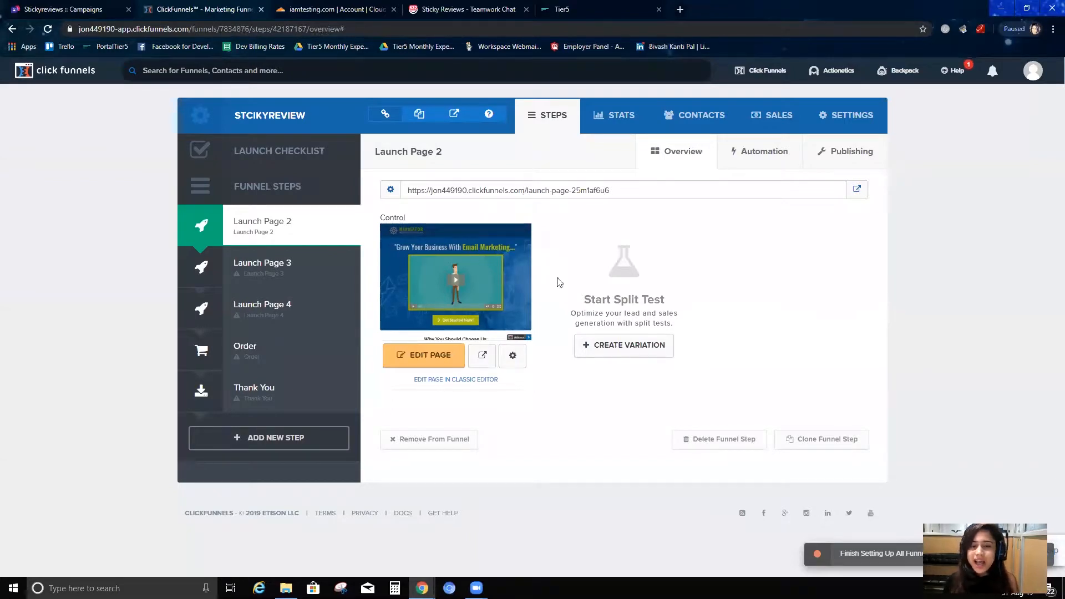
{"action": "mouse_move", "coordinate": [524, 190]}
{"action": "left_mouse_down"}
{"action": "mouse_move", "coordinate": [428, 193]}
{"action": "mouse_move", "coordinate": [526, 193]}
{"action": "left_mouse_up"}
{"action": "key", "text": "ctrl+c"}
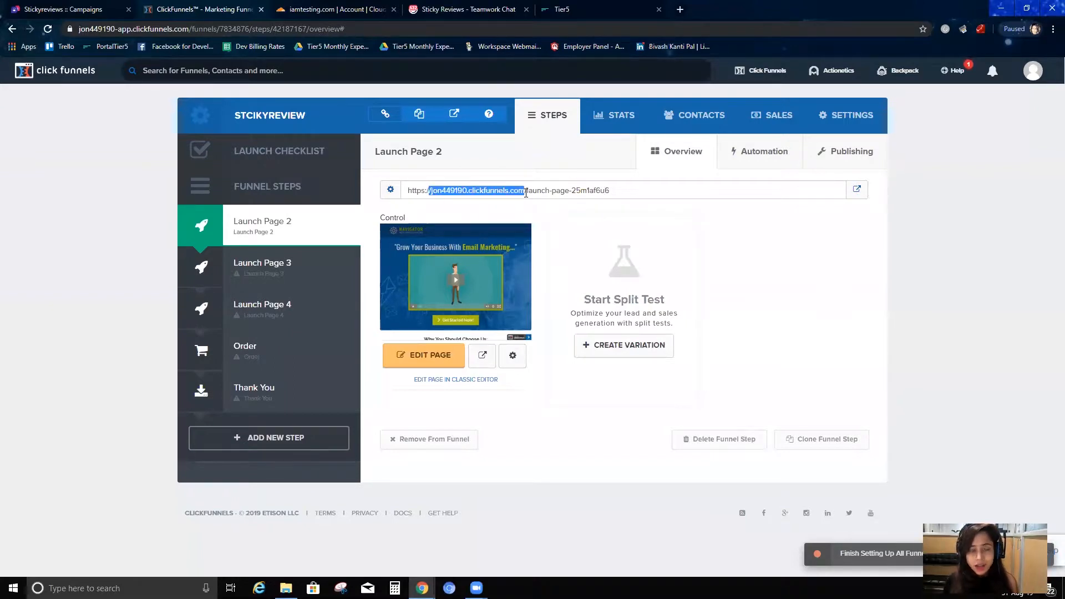
{"action": "left_click", "coordinate": [75, 7]}
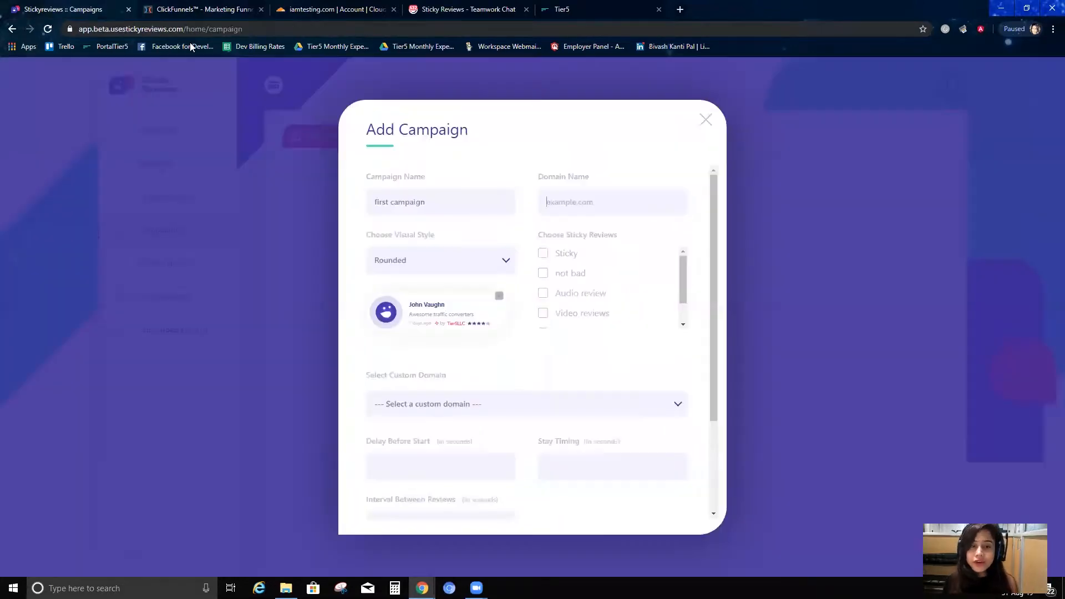
{"action": "key", "text": "ctrl+v"}
{"action": "left_click", "coordinate": [551, 206]}
{"action": "key", "text": "BackSpace"}
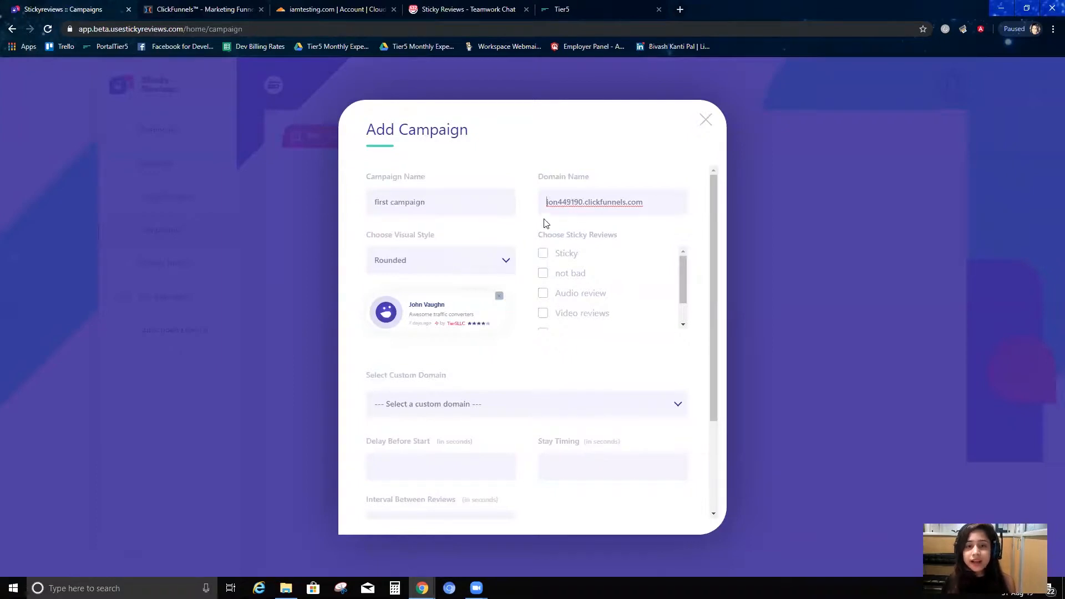
Preview the Square and Tear Drop visual styles, and set the campaign's visual style to Square Elevated.
{"action": "left_click", "coordinate": [414, 253]}
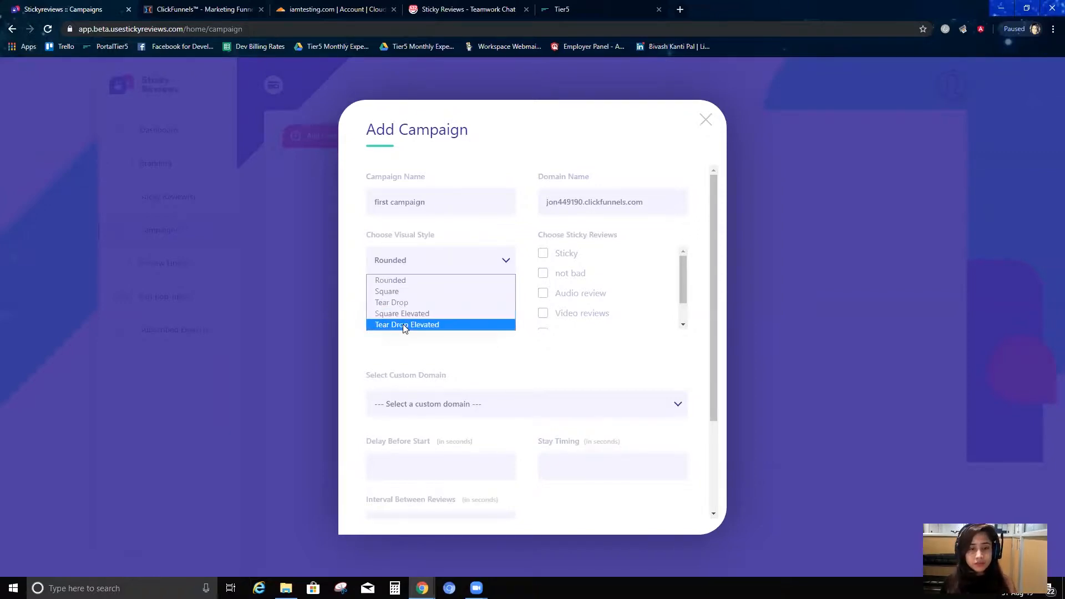
{"action": "left_click", "coordinate": [417, 293]}
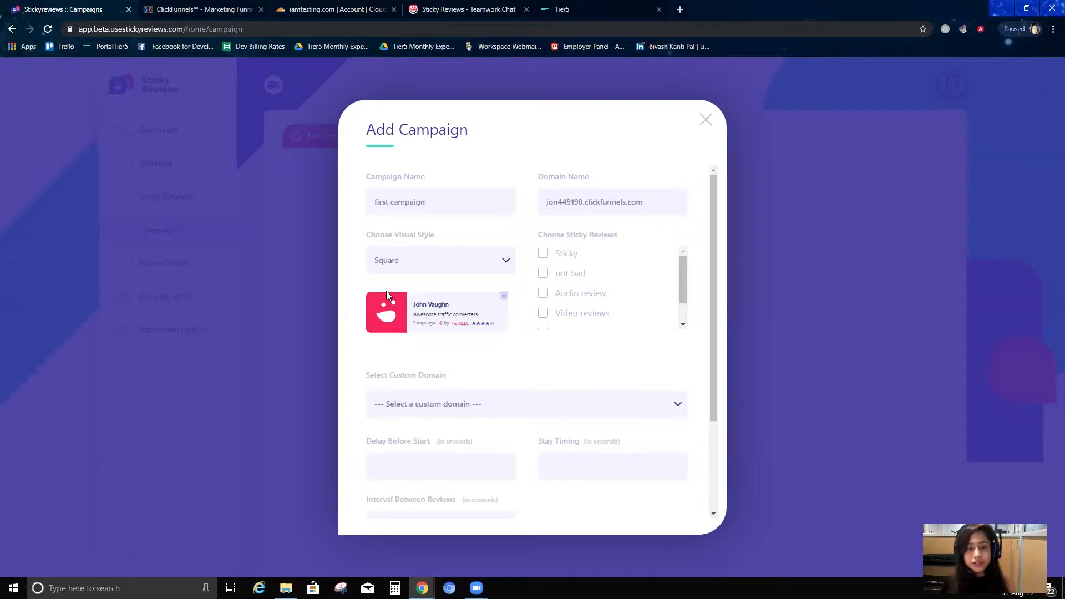
{"action": "left_click", "coordinate": [437, 267]}
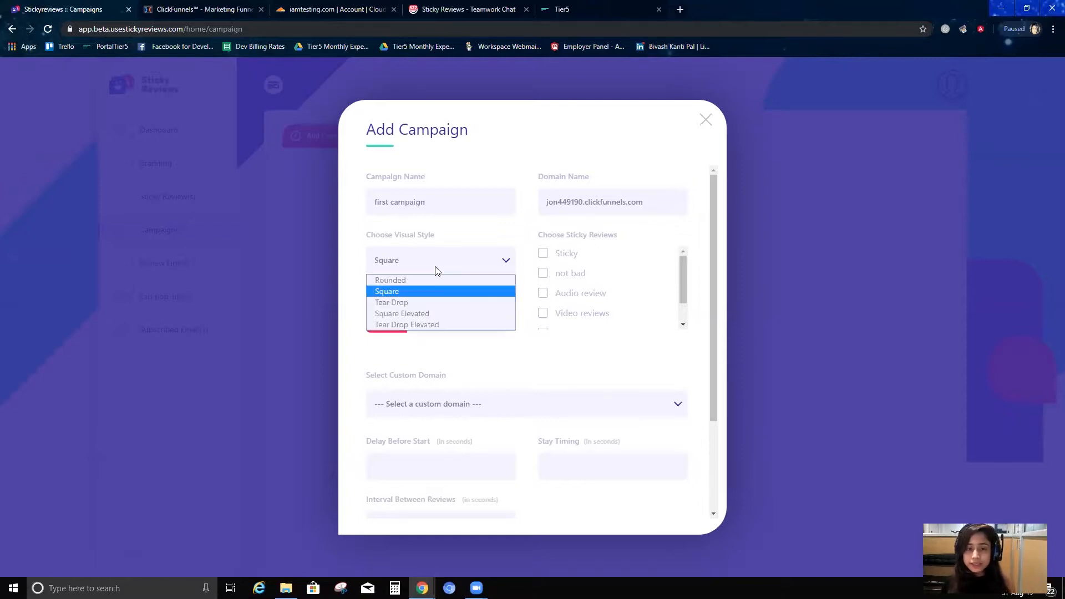
{"action": "left_click", "coordinate": [434, 301]}
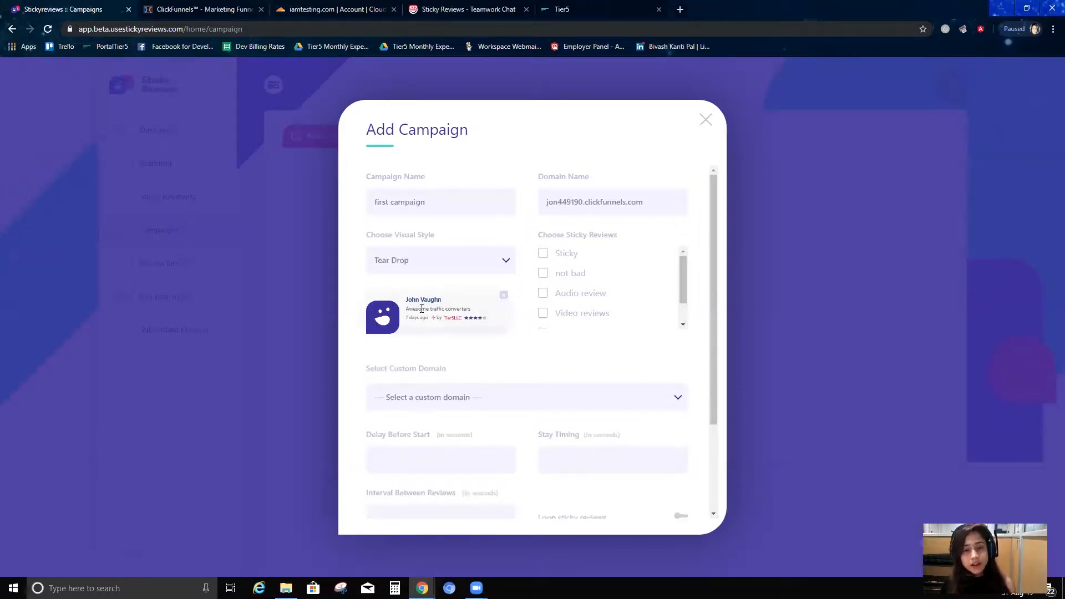
{"action": "left_click", "coordinate": [428, 266]}
{"action": "left_click", "coordinate": [411, 312]}
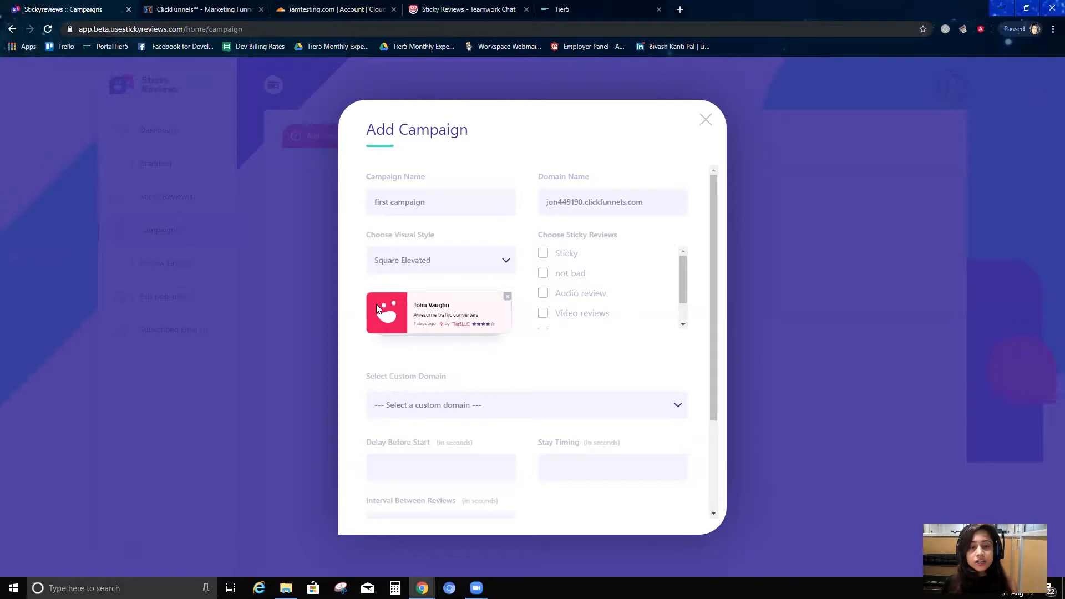
{"action": "left_click", "coordinate": [468, 264]}
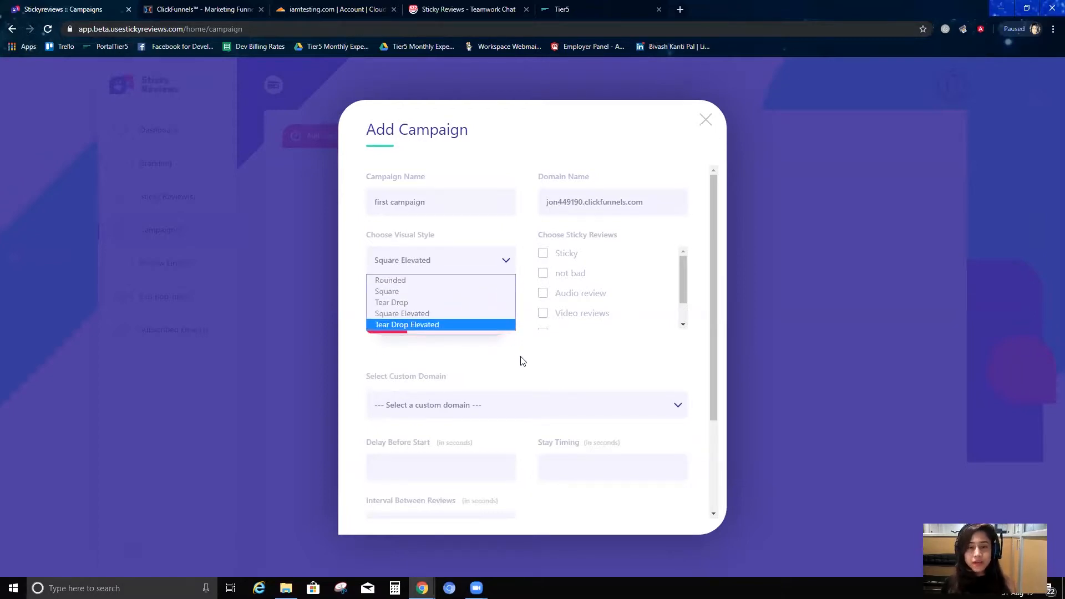
{"action": "left_click", "coordinate": [442, 313]}
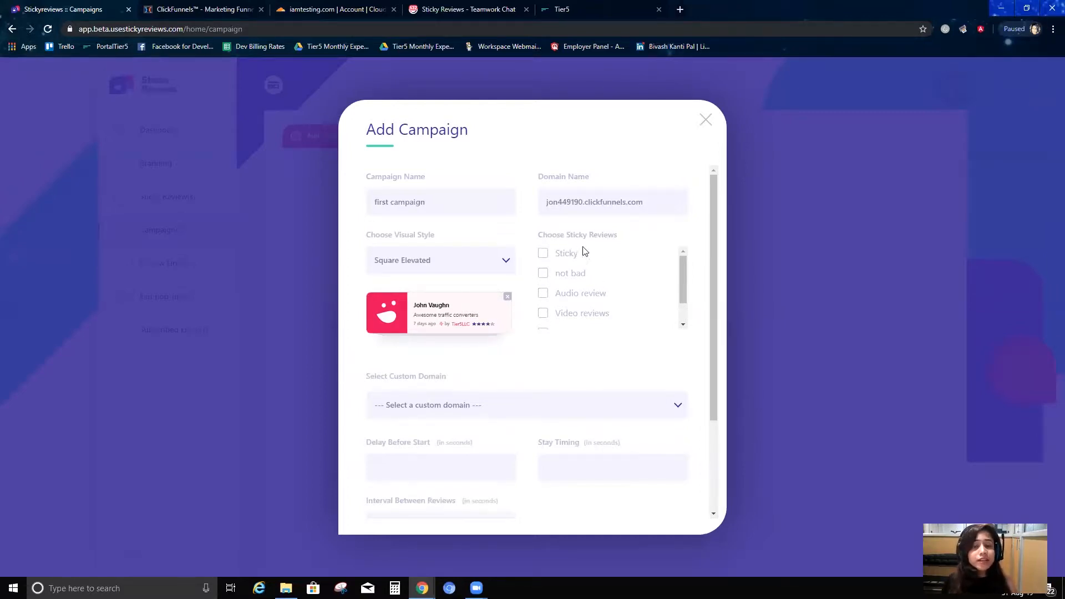
Select the Sticky, not bad, Audio review and Video reviews sticky reviews for the campaign.
{"action": "scroll", "coordinate": [571, 287], "scroll_direction": "down", "scroll_amount": 2}
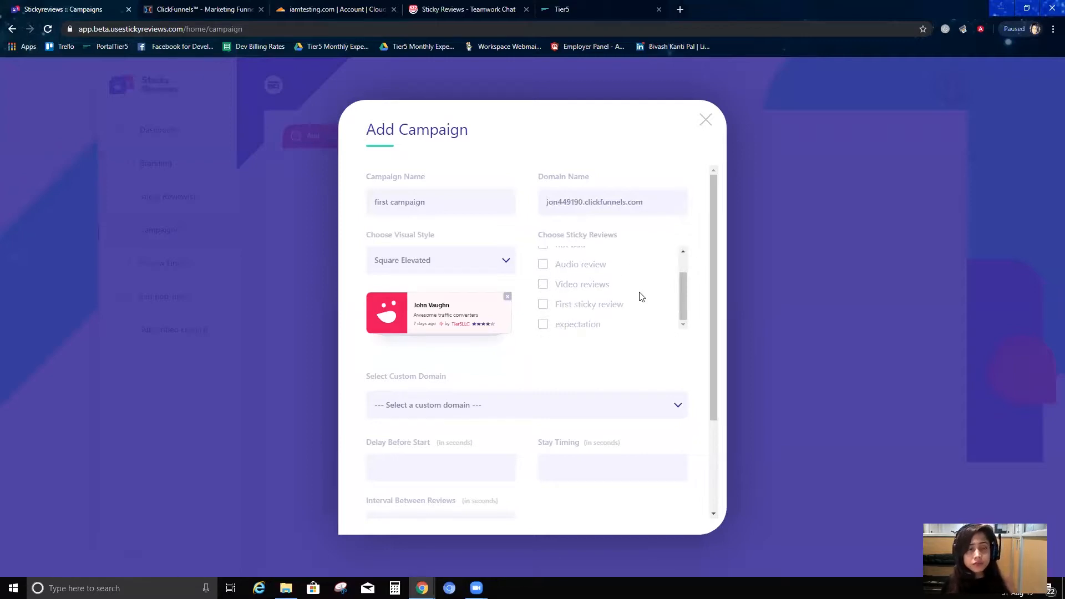
{"action": "scroll", "coordinate": [561, 285], "scroll_direction": "down", "scroll_amount": 1}
{"action": "scroll", "coordinate": [555, 244], "scroll_direction": "up", "scroll_amount": 2}
{"action": "left_click", "coordinate": [543, 237]}
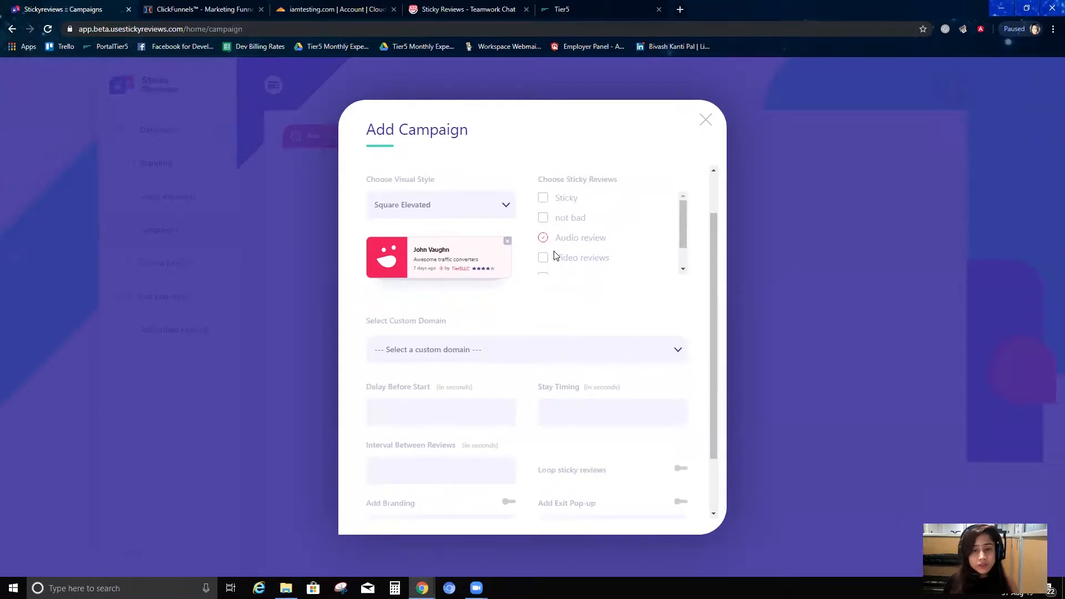
{"action": "left_click", "coordinate": [543, 258]}
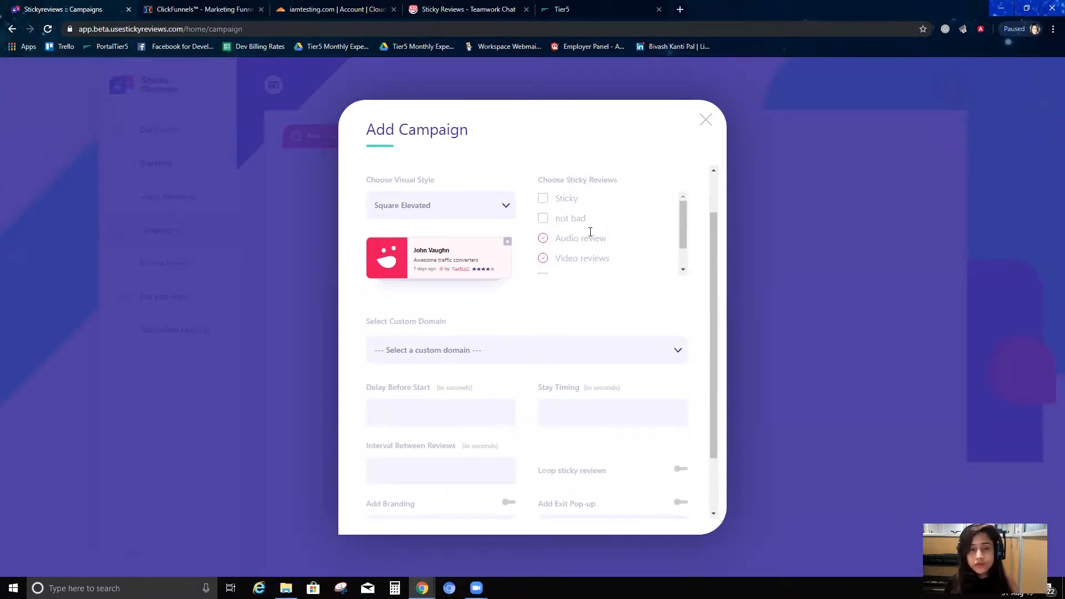
{"action": "scroll", "coordinate": [591, 232], "scroll_direction": "up", "scroll_amount": 1}
{"action": "left_click", "coordinate": [543, 252]}
{"action": "left_click", "coordinate": [544, 275]}
{"action": "scroll", "coordinate": [638, 299], "scroll_direction": "down", "scroll_amount": 1}
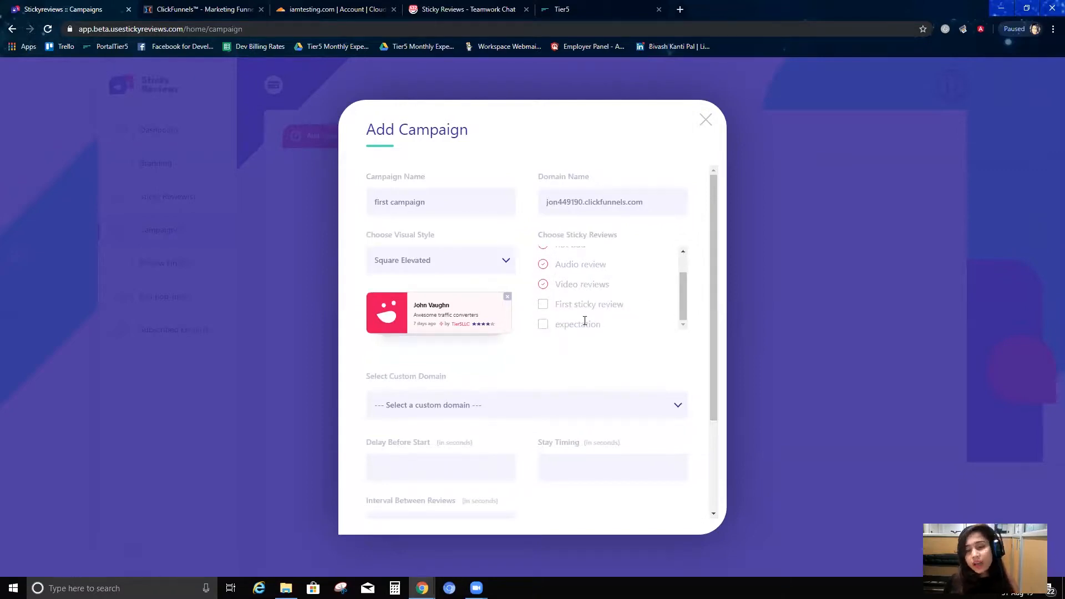
{"action": "scroll", "coordinate": [616, 291], "scroll_direction": "up", "scroll_amount": 1}
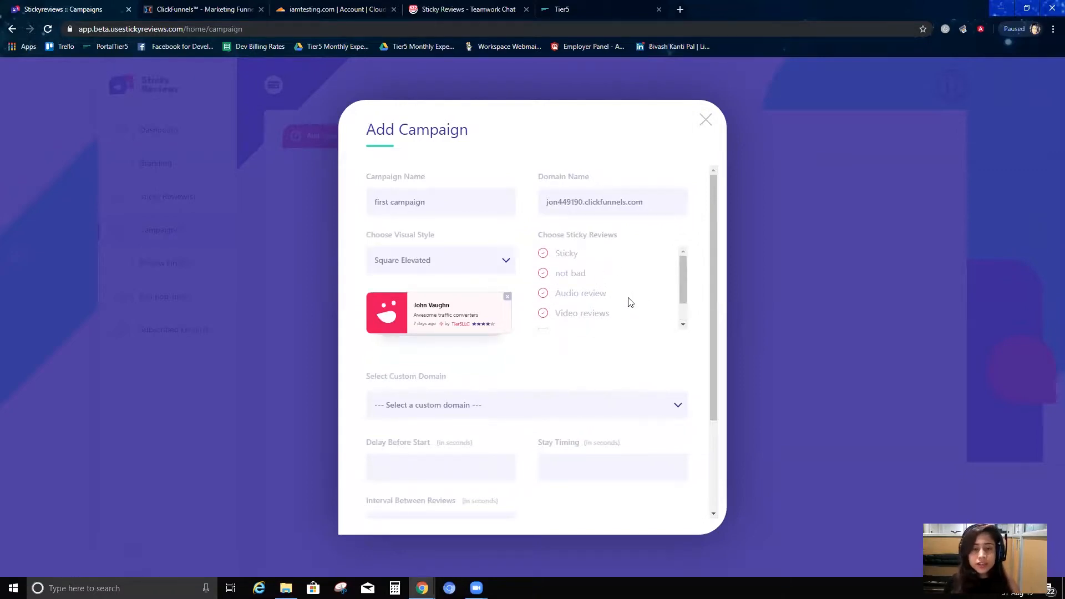
{"action": "scroll", "coordinate": [583, 290], "scroll_direction": "down", "scroll_amount": 1}
{"action": "scroll", "coordinate": [578, 280], "scroll_direction": "up", "scroll_amount": 1}
Set the delay before start to 3 seconds, stay timing and interval between reviews to 4 seconds each, and enable looping of sticky reviews.
{"action": "scroll", "coordinate": [540, 278], "scroll_direction": "down", "scroll_amount": 5}
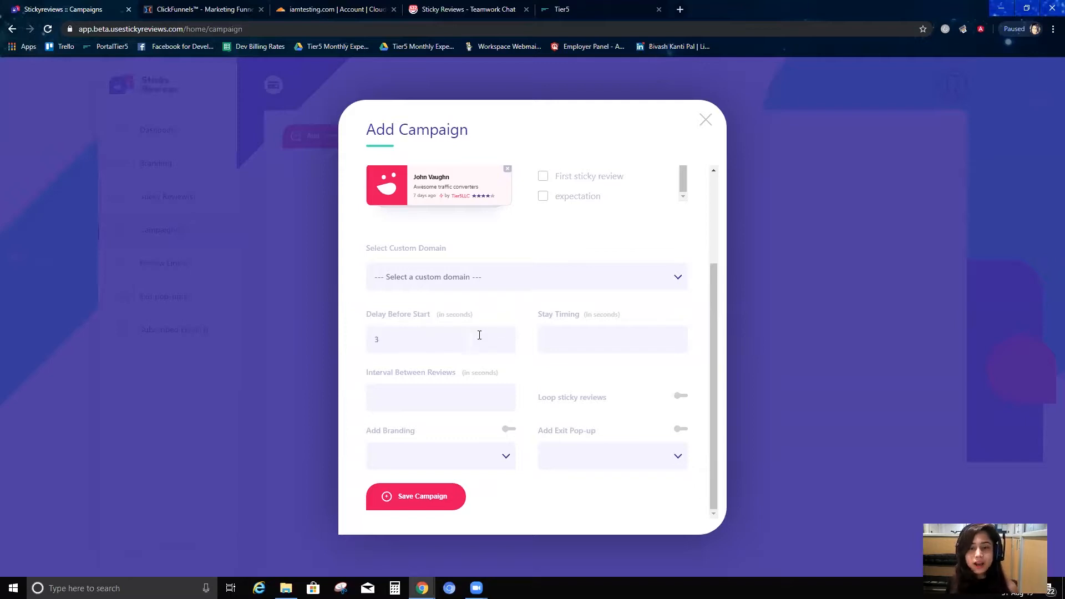
{"action": "left_click", "coordinate": [577, 342]}
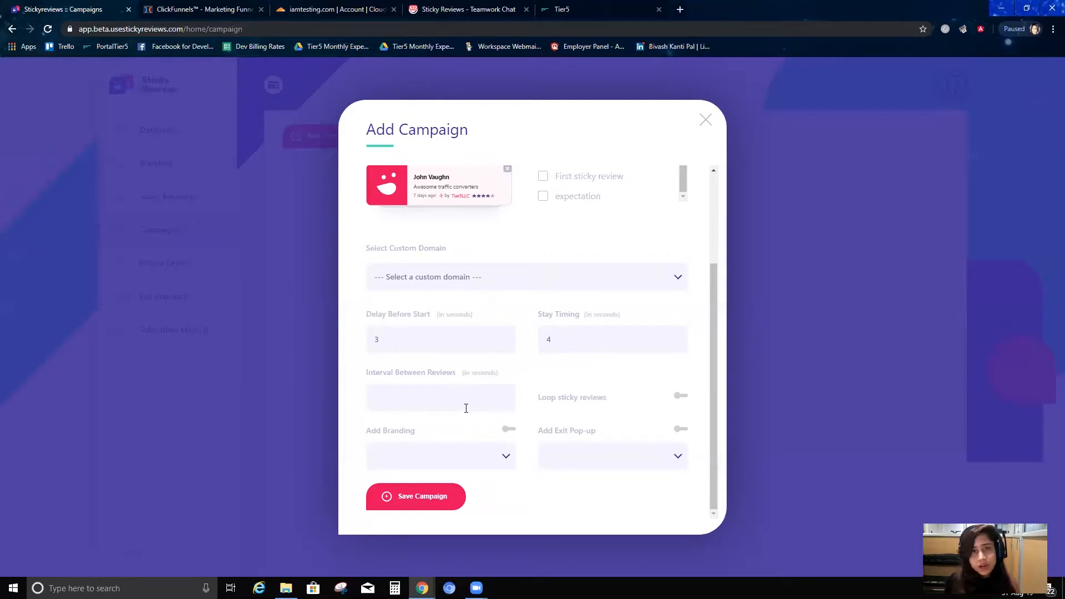
{"action": "type", "text": "4"}
{"action": "left_click", "coordinate": [562, 338]}
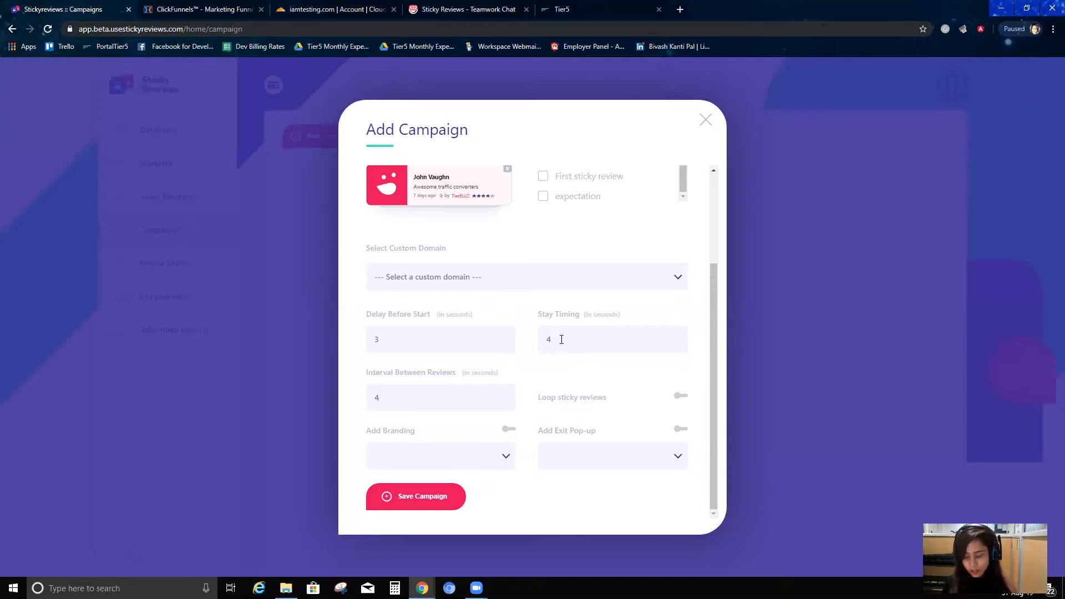
{"action": "left_click", "coordinate": [681, 397]}
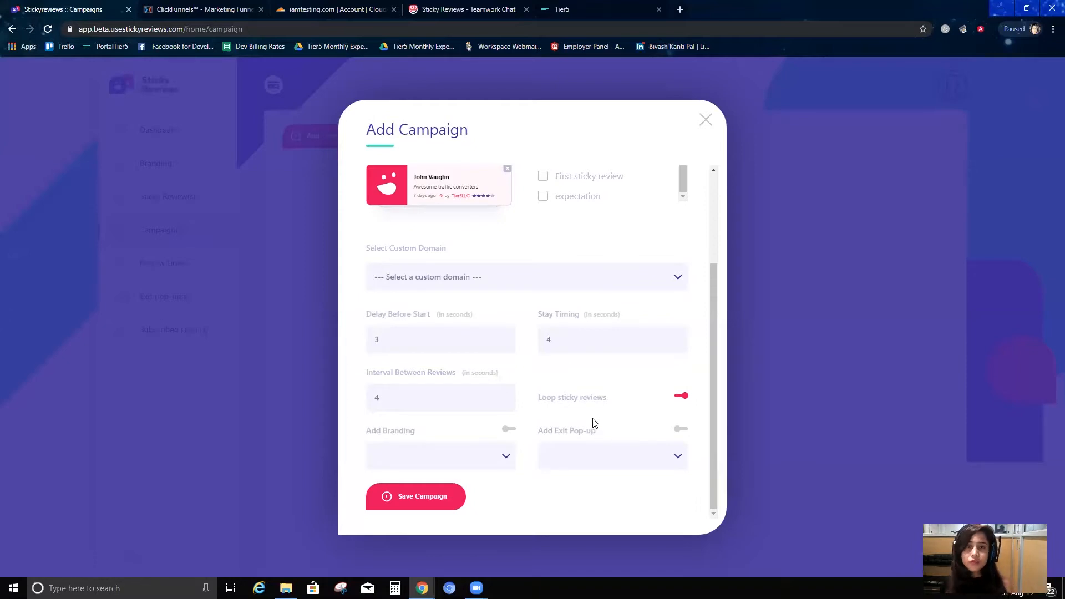
Enable branding with Tier5 for the campaign and save the campaign.
{"action": "left_click", "coordinate": [507, 430]}
{"action": "left_click", "coordinate": [426, 453]}
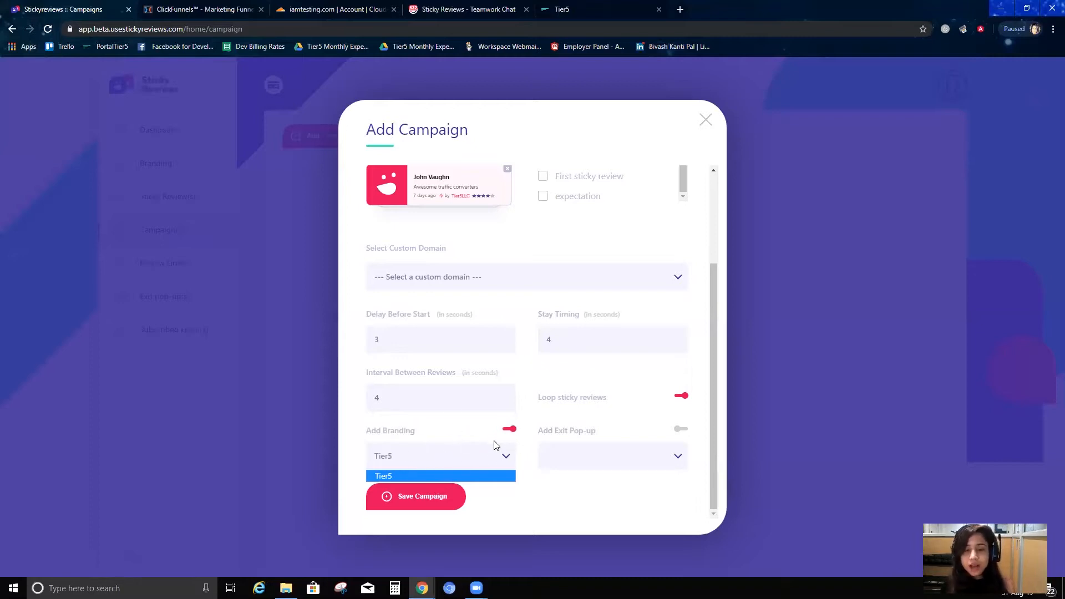
{"action": "left_click", "coordinate": [453, 461]}
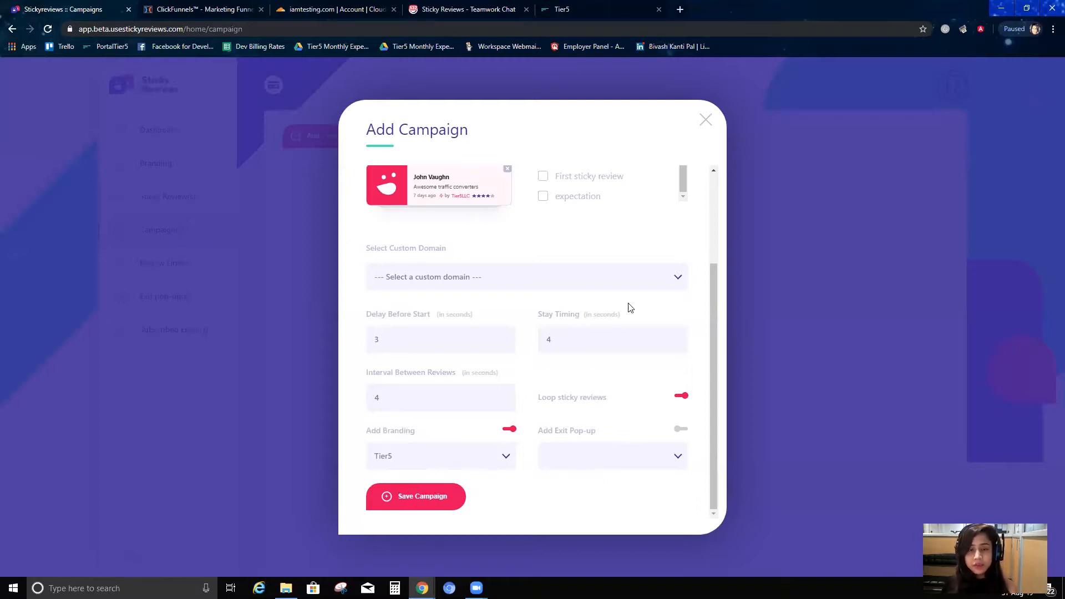
{"action": "scroll", "coordinate": [637, 427], "scroll_direction": "up", "scroll_amount": 2}
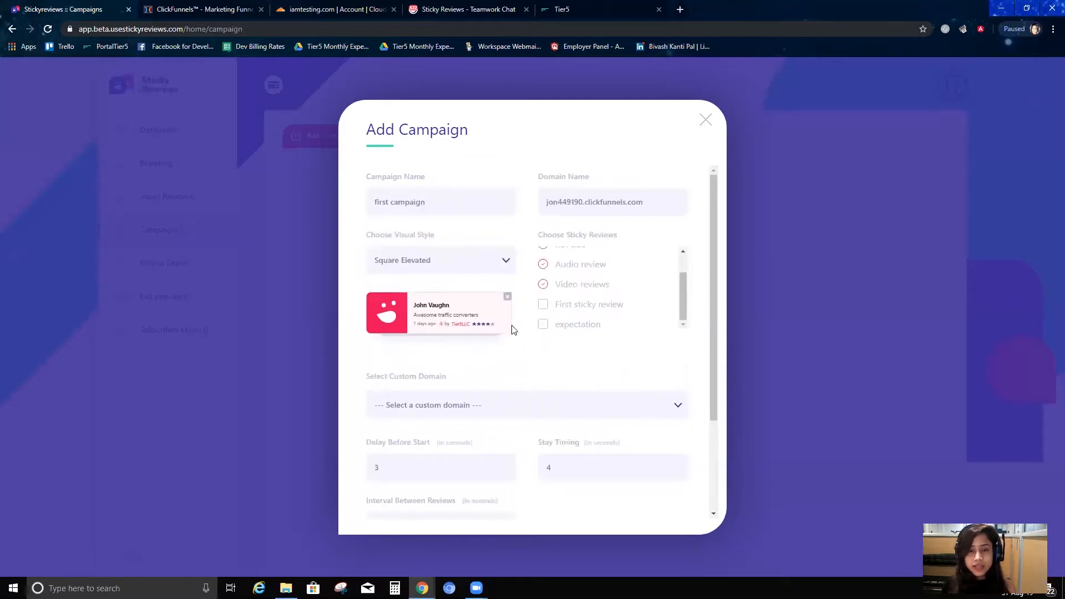
{"action": "scroll", "coordinate": [587, 409], "scroll_direction": "down", "scroll_amount": 2}
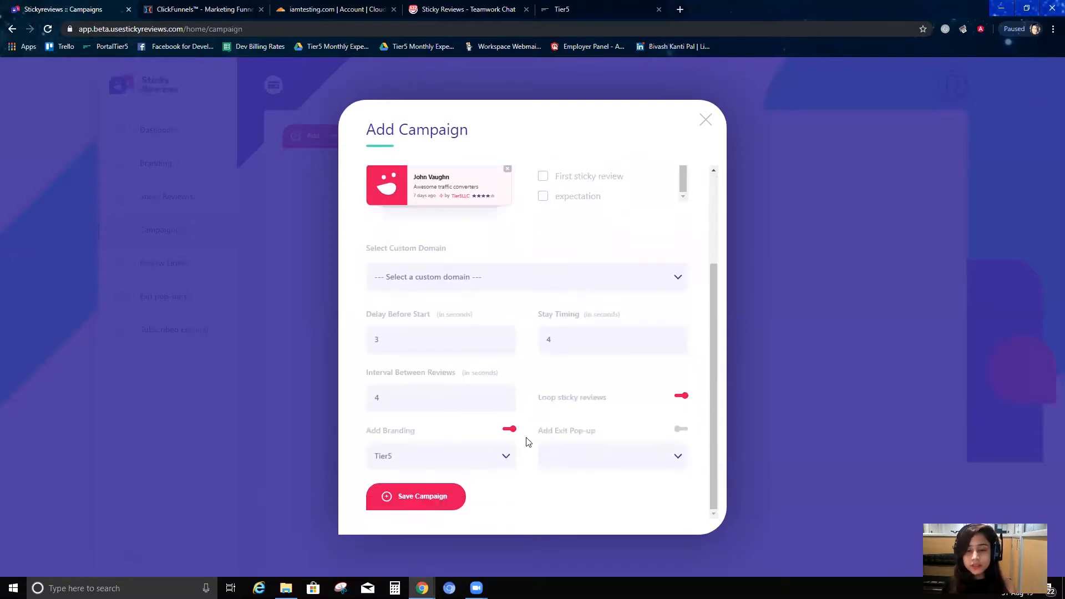
{"action": "left_click", "coordinate": [413, 500]}
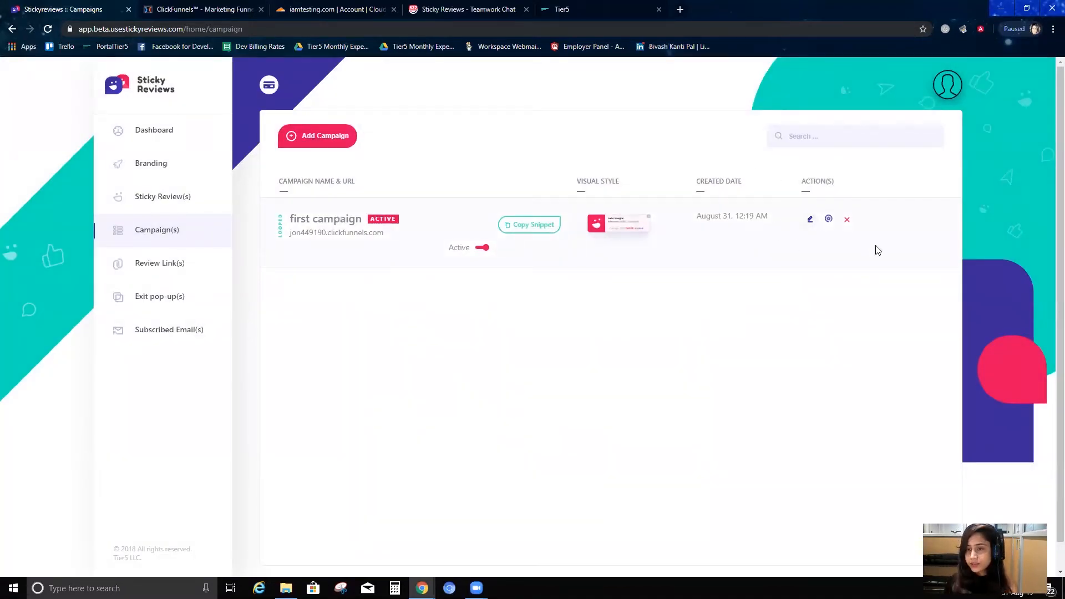
Open the first campaign for editing, review its settings, and close the form without changes.
{"action": "left_click", "coordinate": [809, 221]}
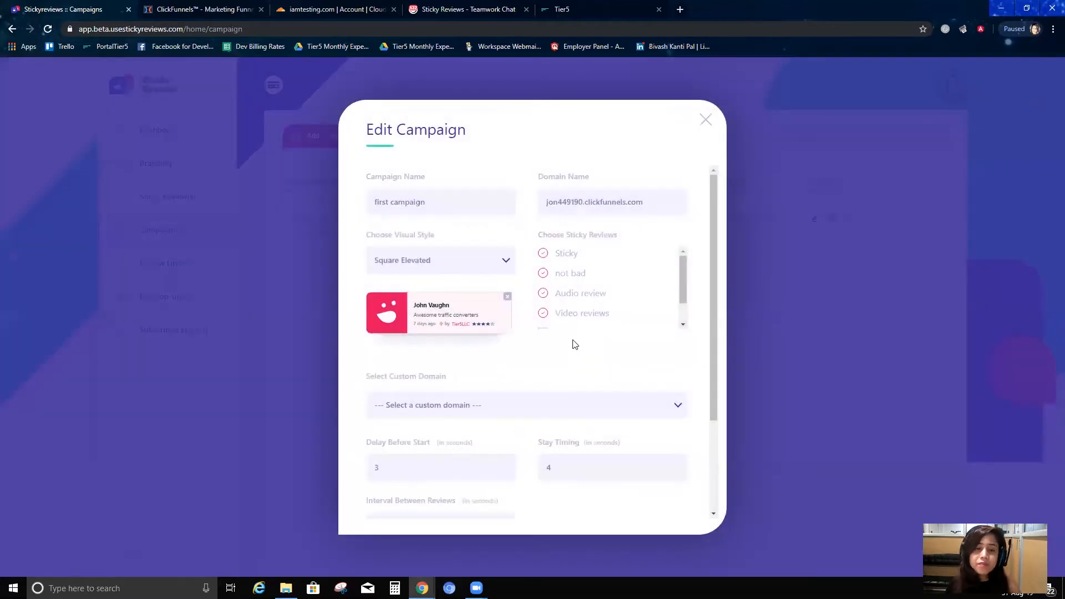
{"action": "scroll", "coordinate": [625, 242], "scroll_direction": "down", "scroll_amount": 2}
{"action": "scroll", "coordinate": [651, 305], "scroll_direction": "up", "scroll_amount": 2}
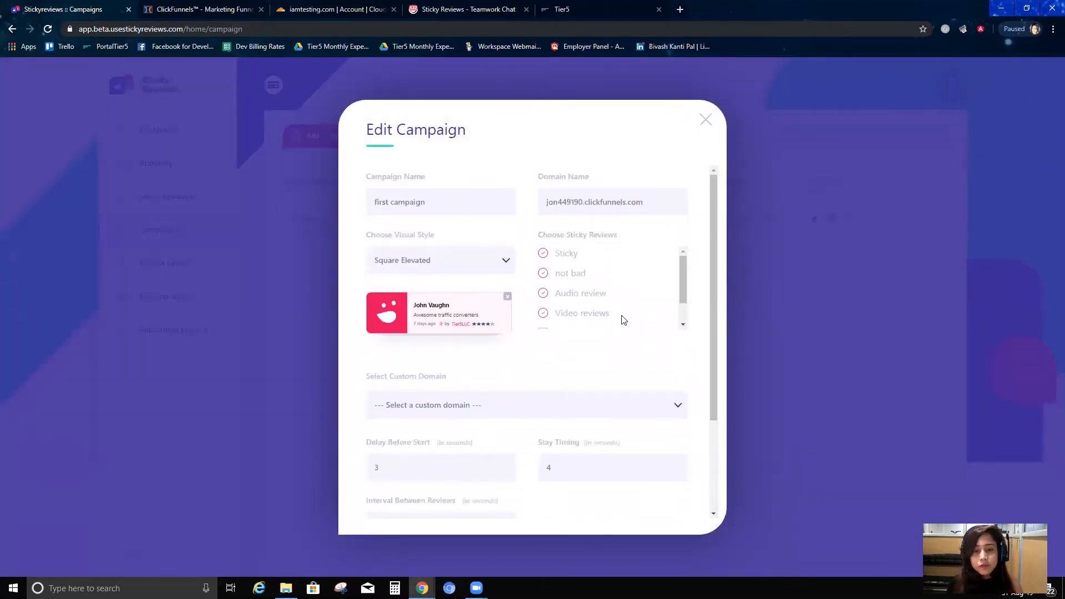
{"action": "scroll", "coordinate": [630, 316], "scroll_direction": "down", "scroll_amount": 5}
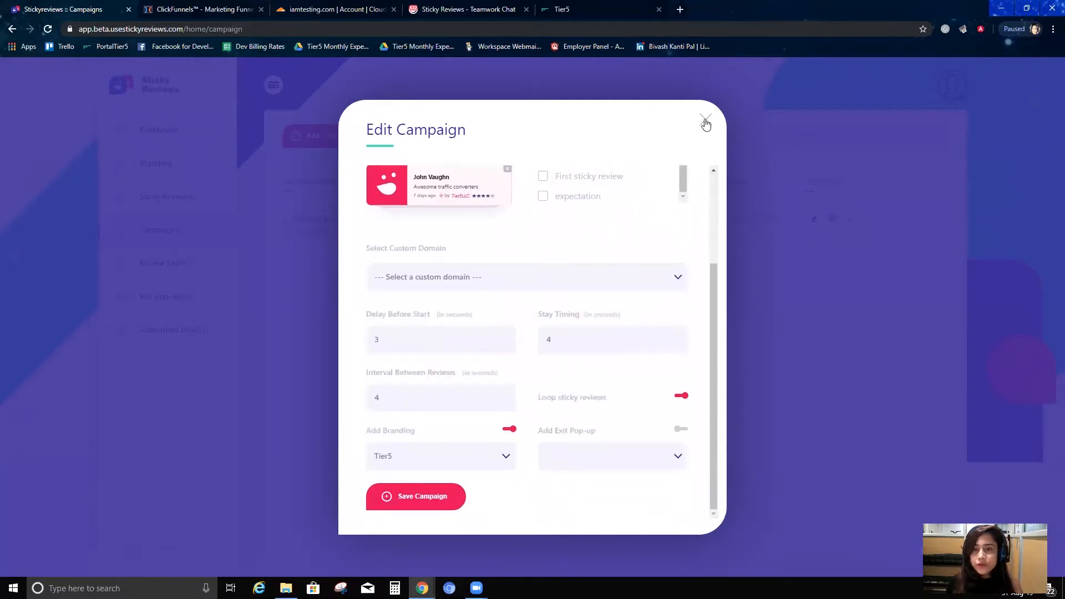
{"action": "left_click", "coordinate": [705, 120]}
Open the first campaign's quick settings from the campaign list and look through its sticky review selection.
{"action": "left_click", "coordinate": [828, 219]}
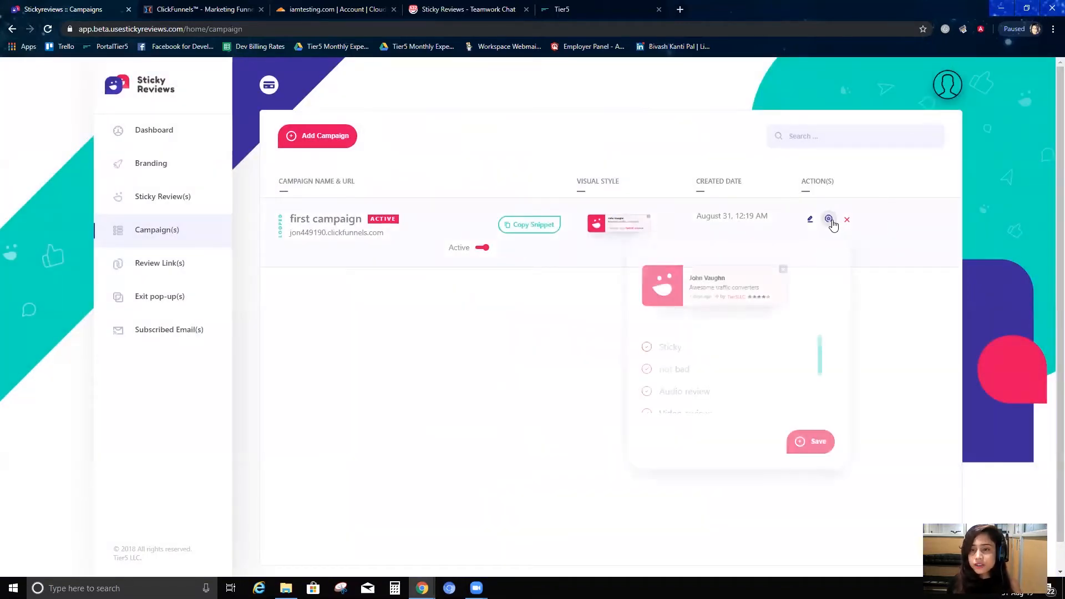
{"action": "scroll", "coordinate": [668, 383], "scroll_direction": "down", "scroll_amount": 1}
{"action": "scroll", "coordinate": [683, 368], "scroll_direction": "down", "scroll_amount": 3}
{"action": "scroll", "coordinate": [669, 338], "scroll_direction": "up", "scroll_amount": 4}
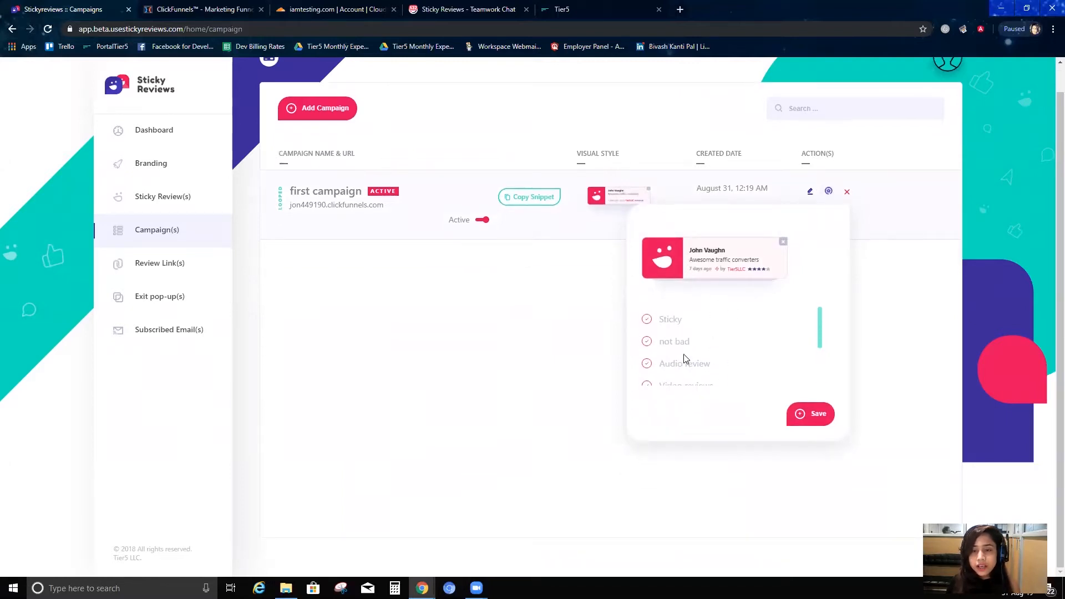
{"action": "scroll", "coordinate": [714, 369], "scroll_direction": "down", "scroll_amount": 2}
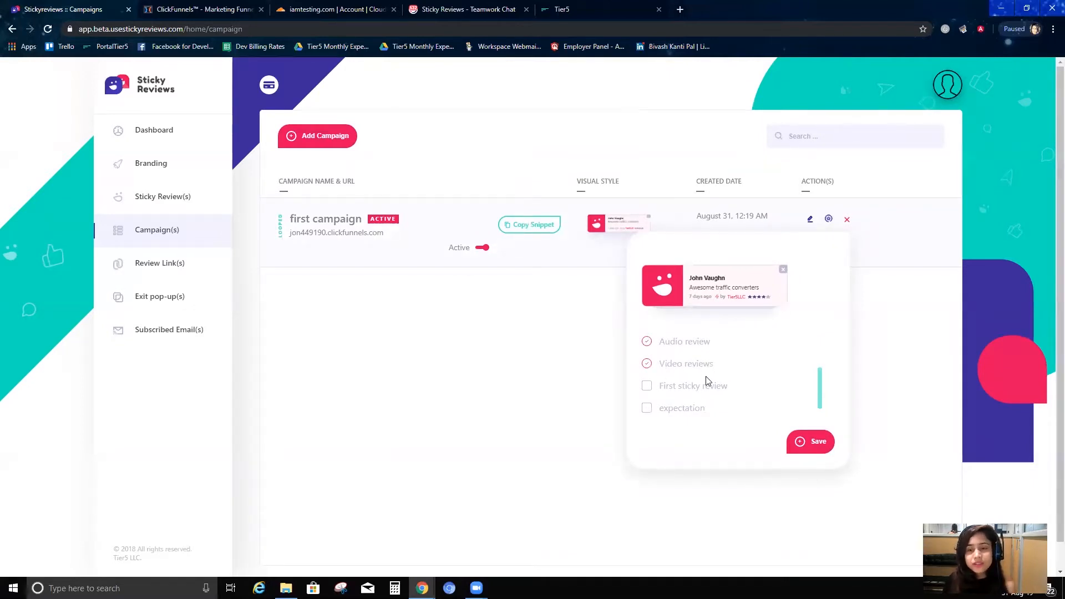
{"action": "scroll", "coordinate": [714, 403], "scroll_direction": "down", "scroll_amount": 1}
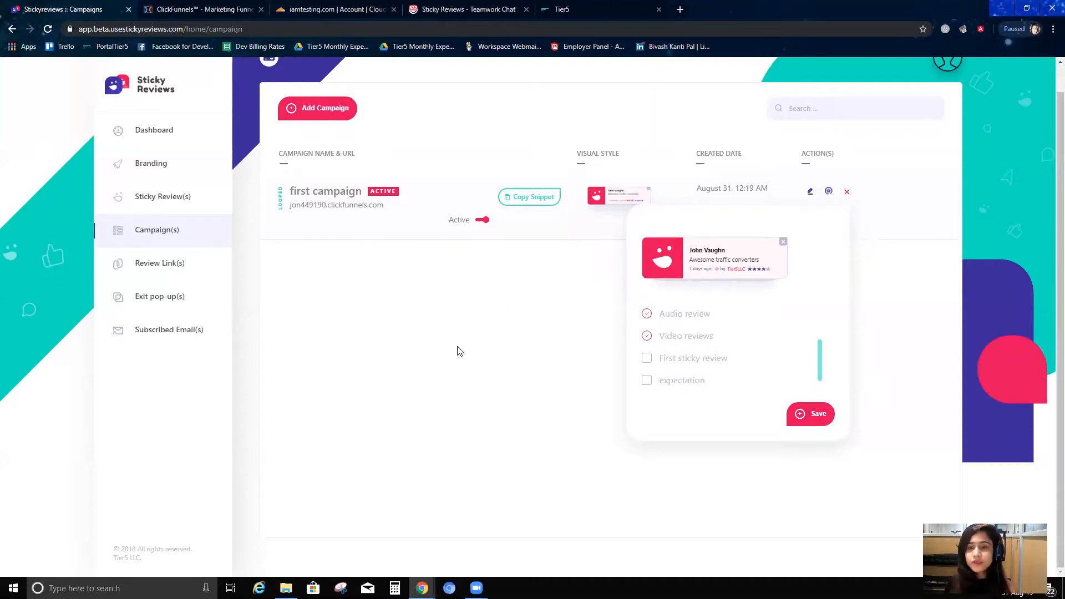
Copy the first campaign's code snippet, switch to ClickFunnels, and open Launch Page 2 for editing.
{"action": "left_click", "coordinate": [541, 198]}
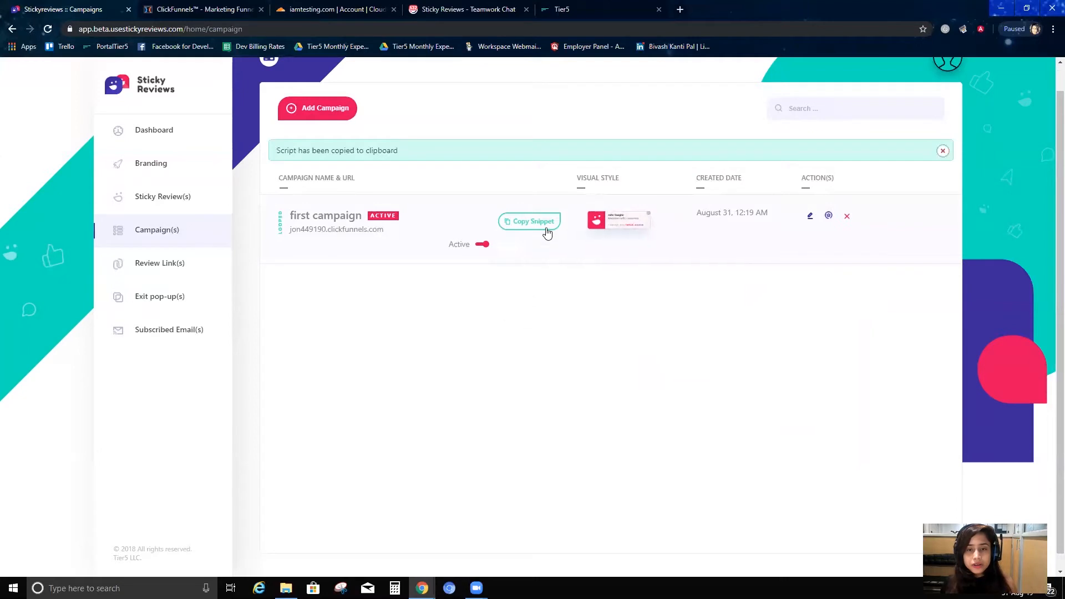
{"action": "left_click", "coordinate": [186, 8]}
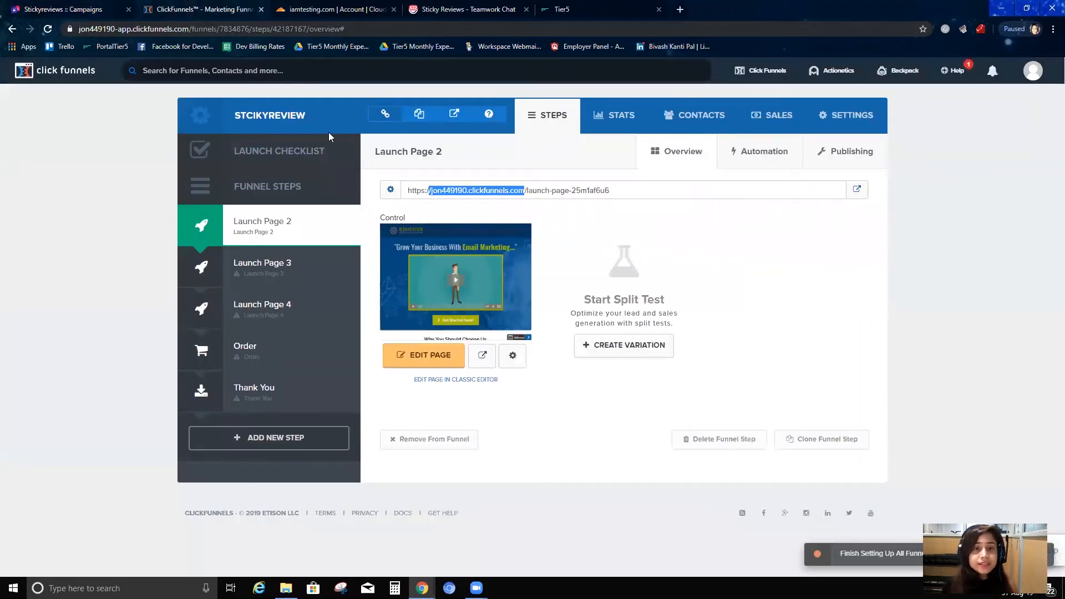
{"action": "left_click", "coordinate": [417, 359]}
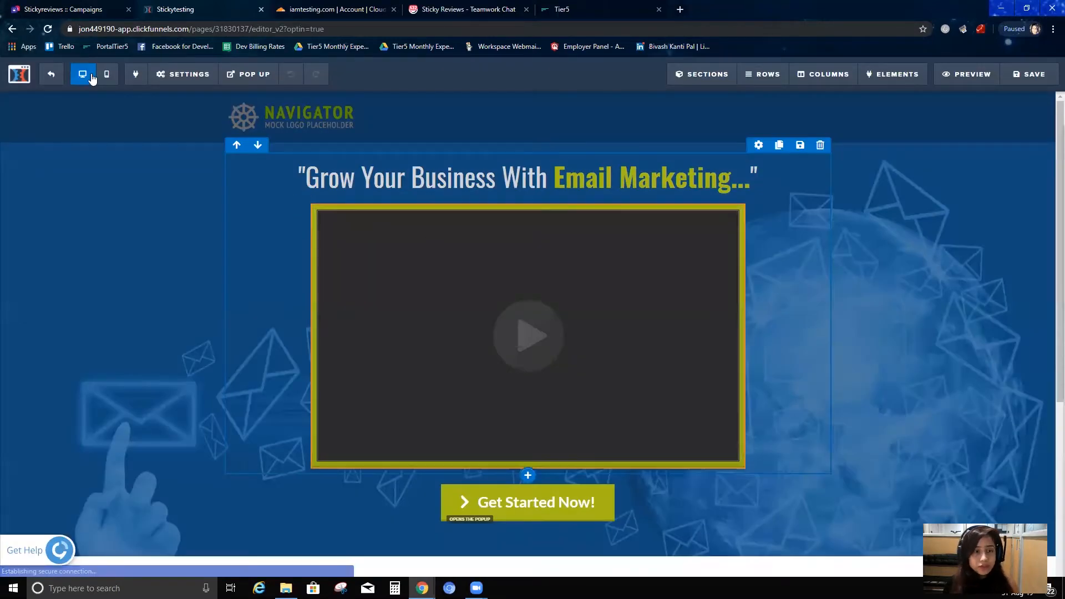
Paste the copied Sticky Reviews script with its campaign token into the page's footer tracking code and close the code window.
{"action": "left_click", "coordinate": [183, 74]}
{"action": "left_click", "coordinate": [193, 142]}
{"action": "left_click", "coordinate": [627, 131]}
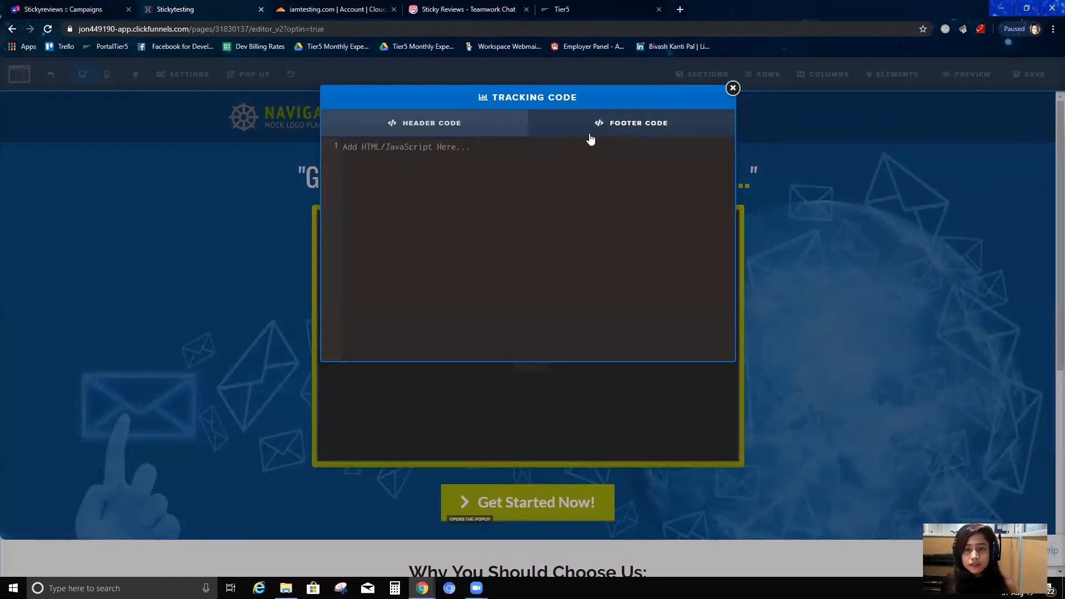
{"action": "key", "text": "ctrl+v"}
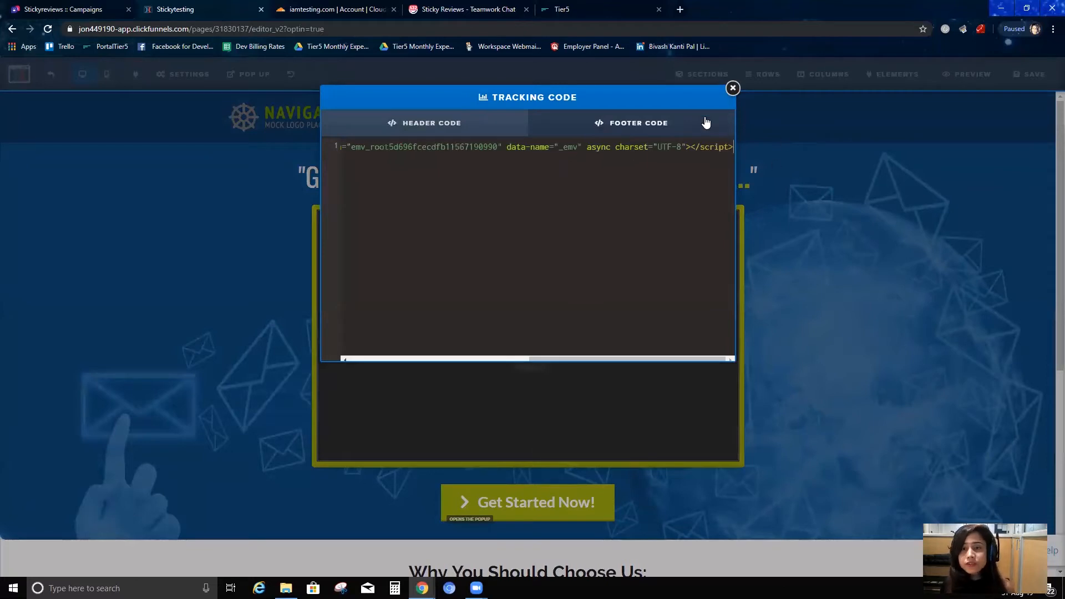
{"action": "left_click", "coordinate": [733, 88]}
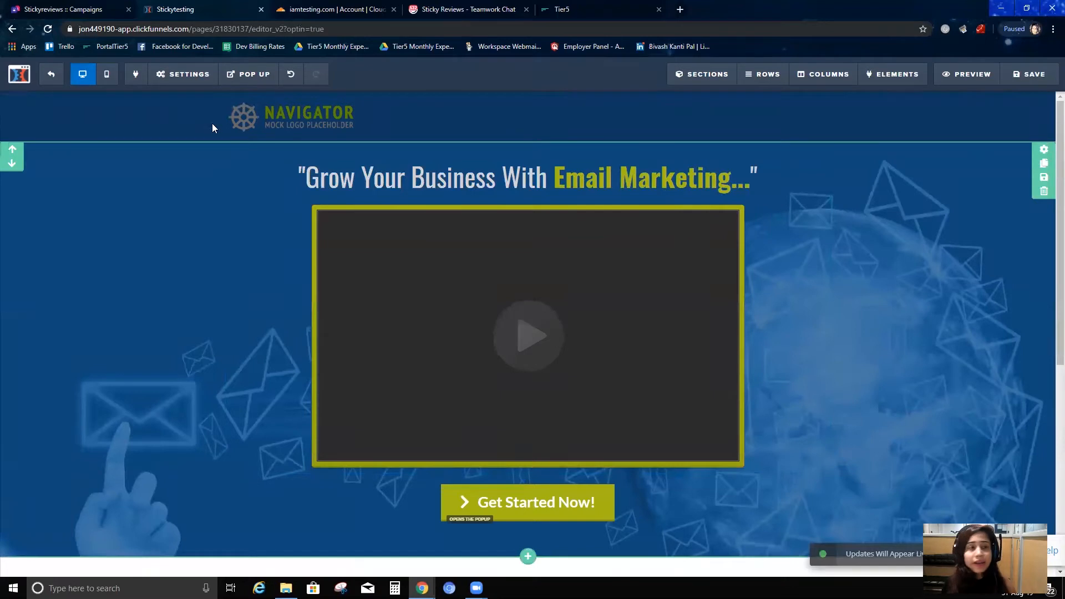
Return to the funnel overview, open the live page from its copied URL in a new browser tab, and play the video sticky review briefly.
{"action": "left_click", "coordinate": [51, 74]}
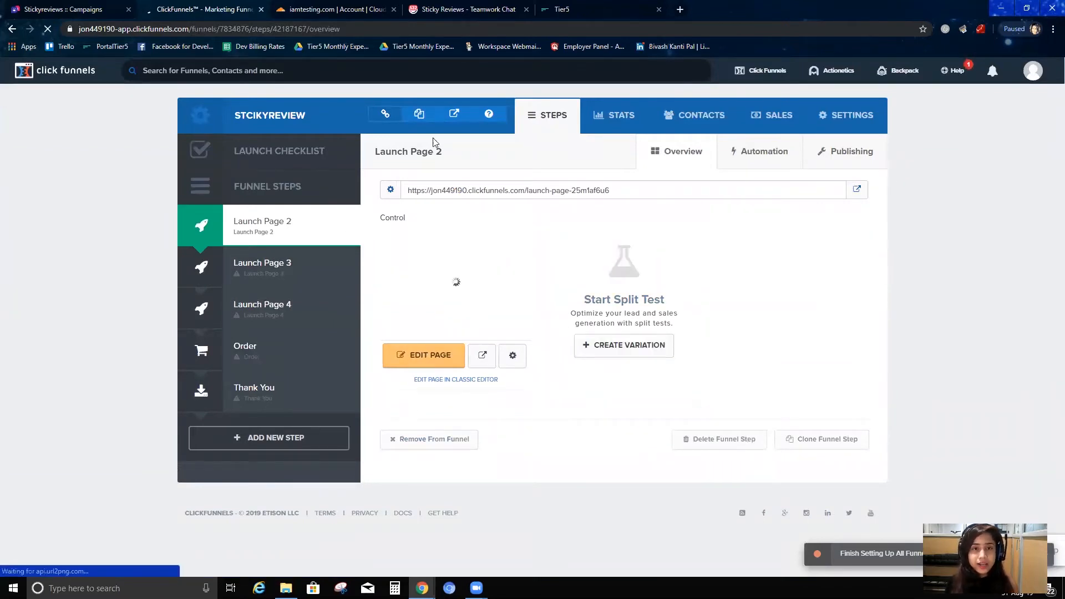
{"action": "left_click", "coordinate": [419, 115]}
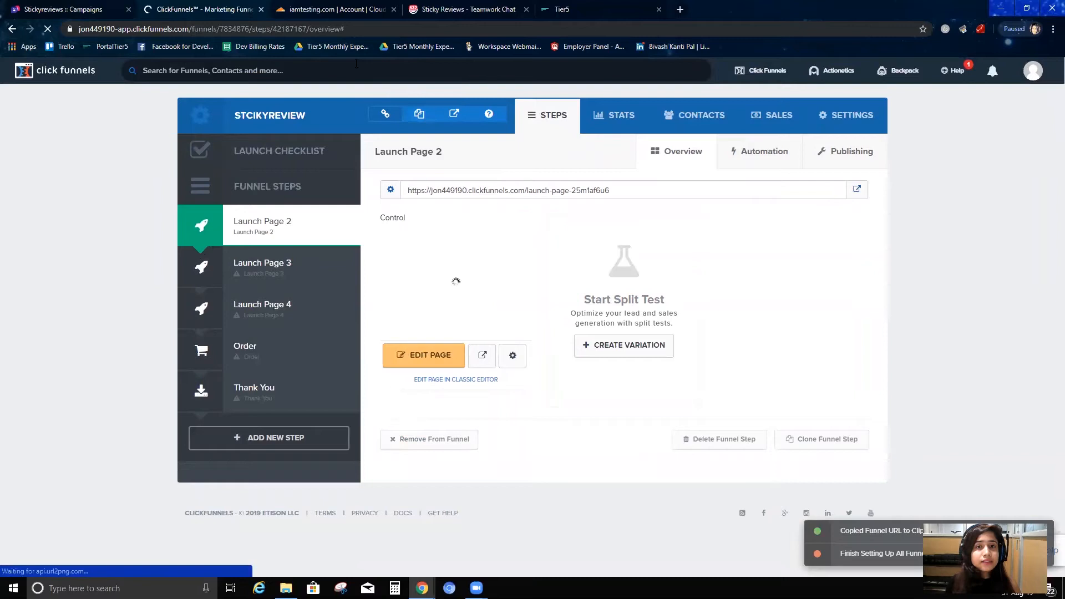
{"action": "left_click", "coordinate": [680, 9]}
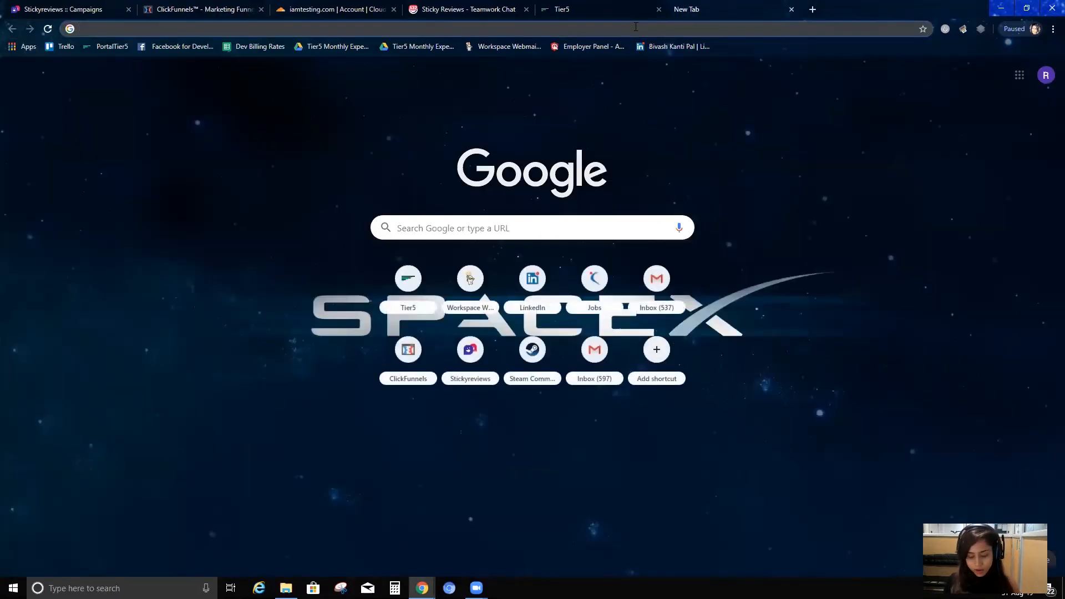
{"action": "key", "text": "ctrl+v"}
{"action": "key", "text": "Return"}
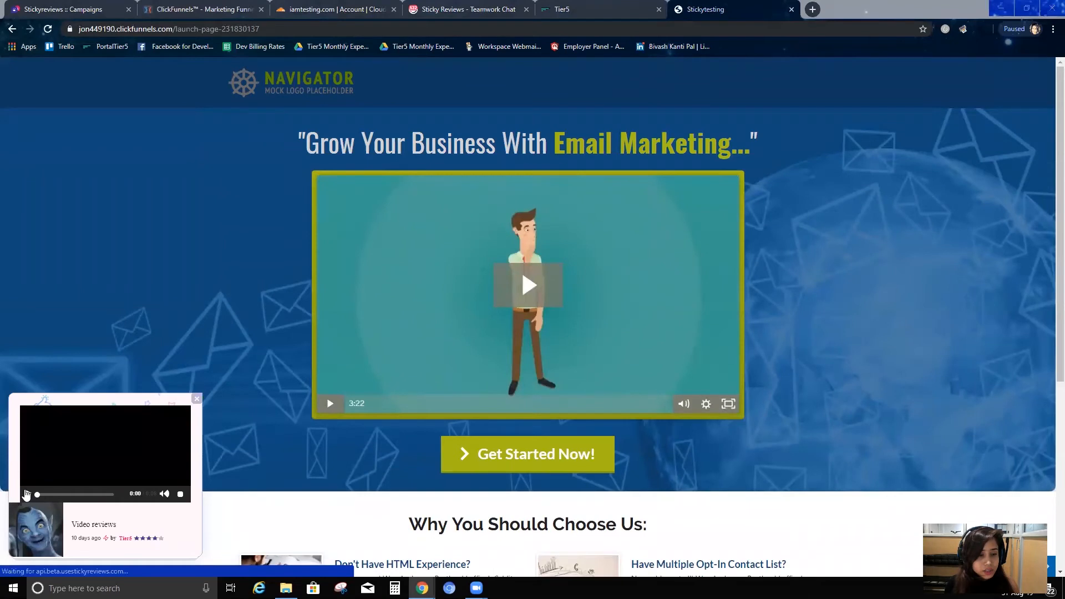
{"action": "left_click", "coordinate": [26, 495]}
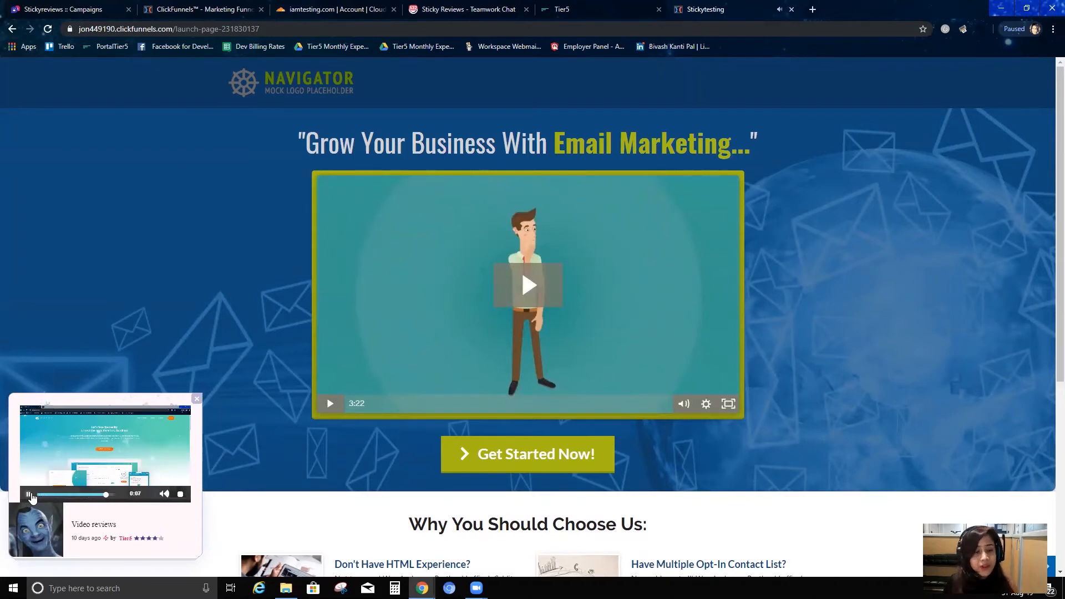
{"action": "left_click", "coordinate": [29, 495]}
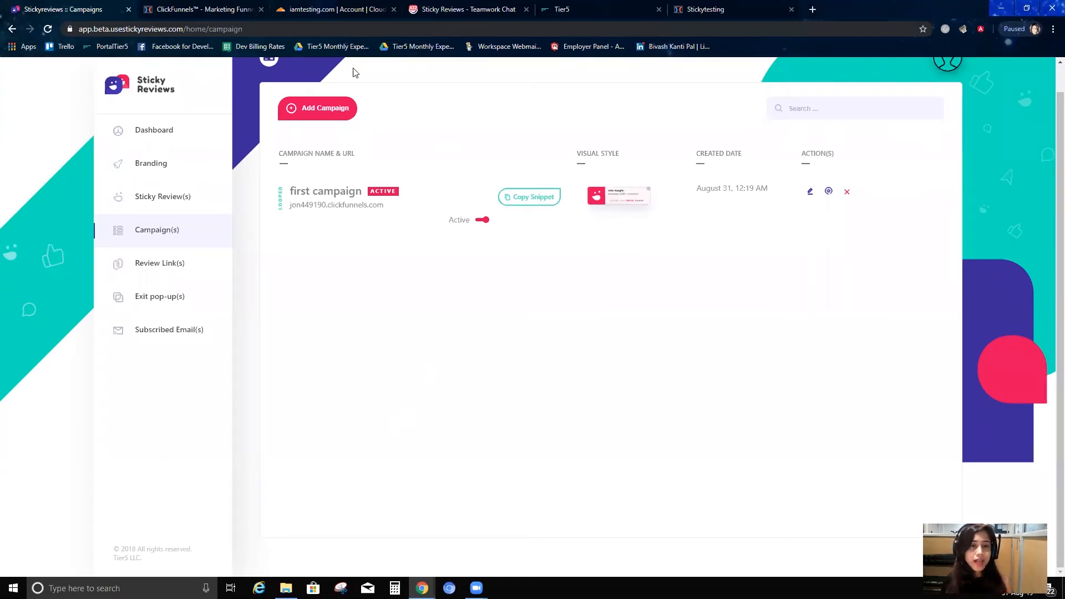
Look through the options for adding a campaign, close the form without saving, and view the first campaign's code snippet.
{"action": "left_click", "coordinate": [328, 116]}
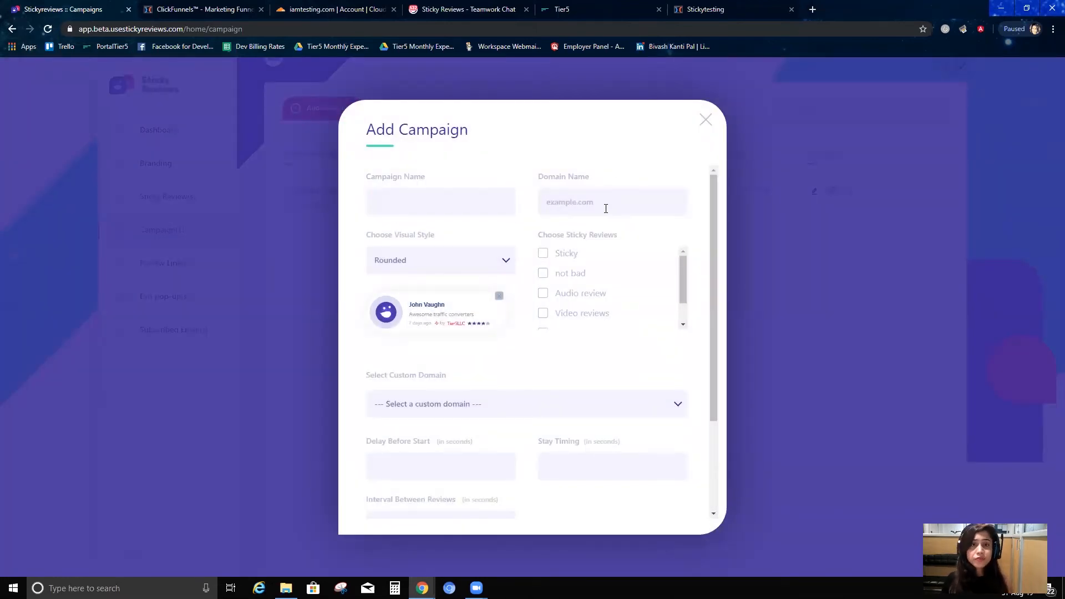
{"action": "left_click", "coordinate": [438, 266]}
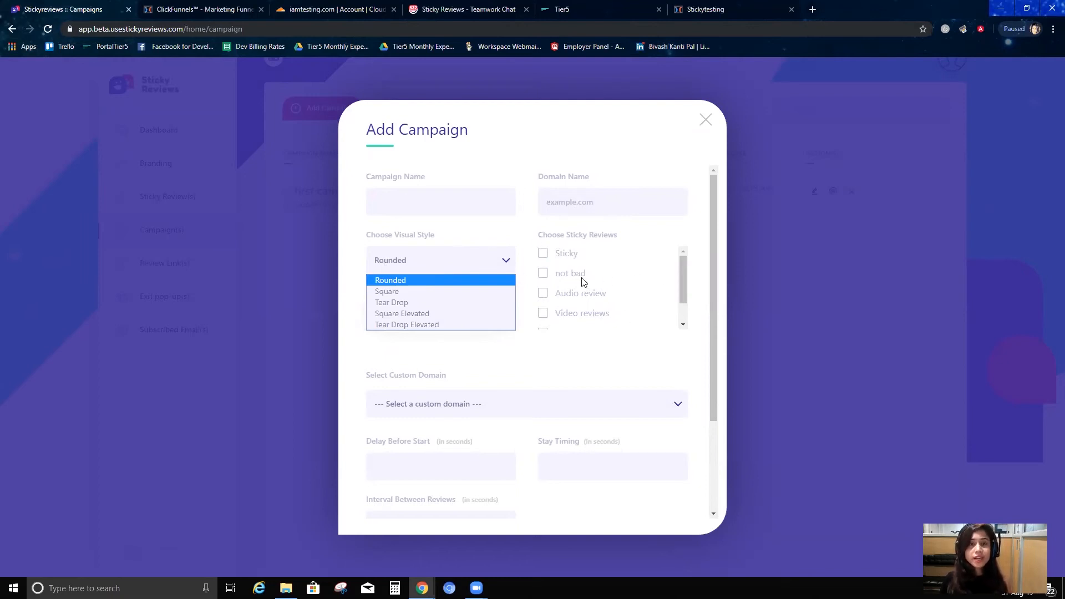
{"action": "scroll", "coordinate": [544, 361], "scroll_direction": "down", "scroll_amount": 2}
{"action": "scroll", "coordinate": [544, 361], "scroll_direction": "down", "scroll_amount": 1}
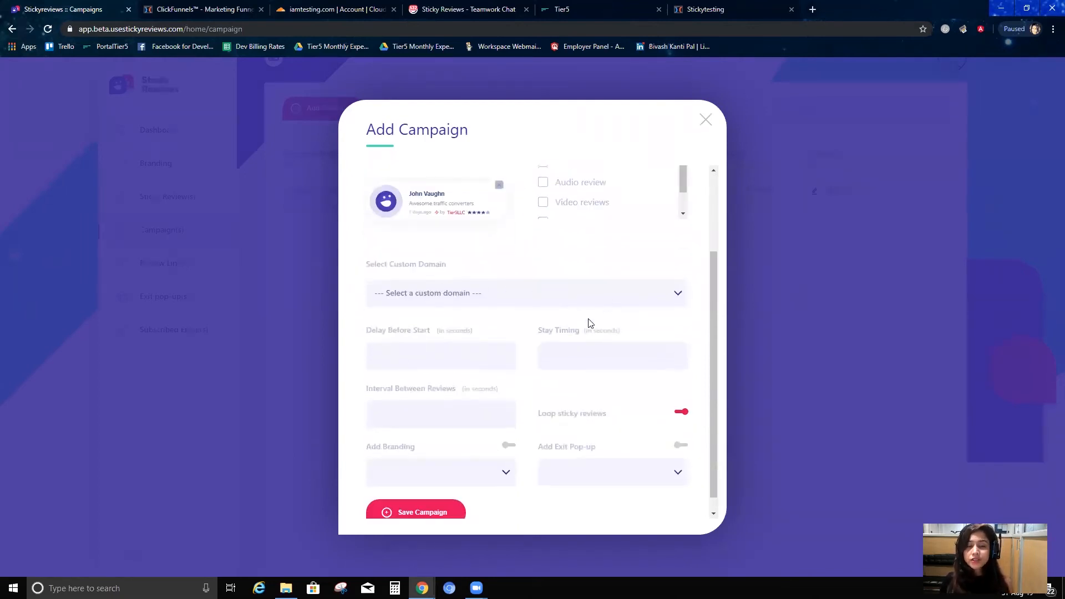
{"action": "scroll", "coordinate": [498, 322], "scroll_direction": "down", "scroll_amount": 1}
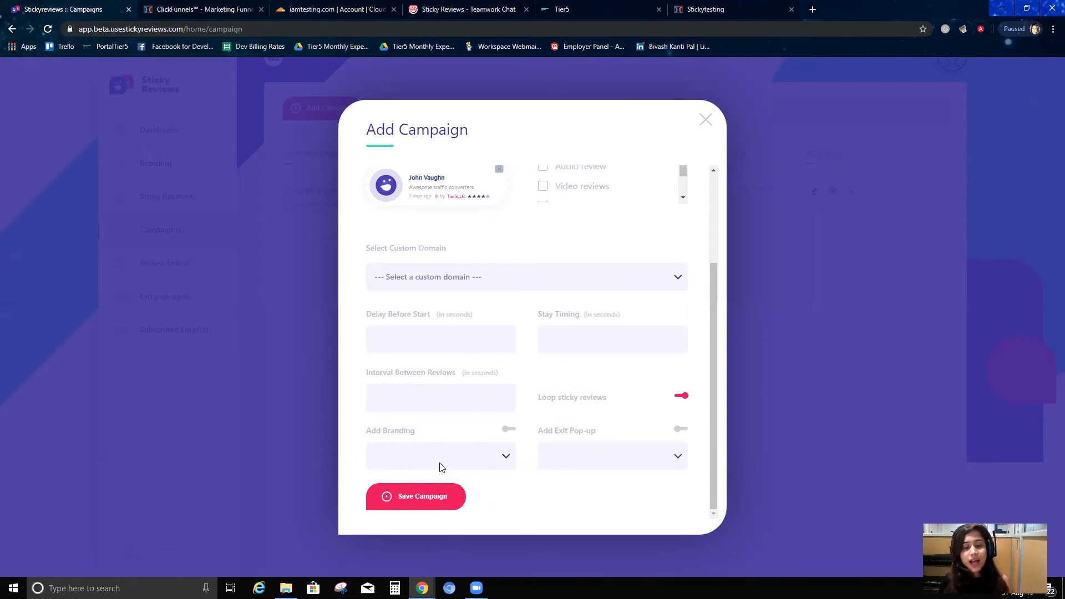
{"action": "left_click", "coordinate": [703, 121]}
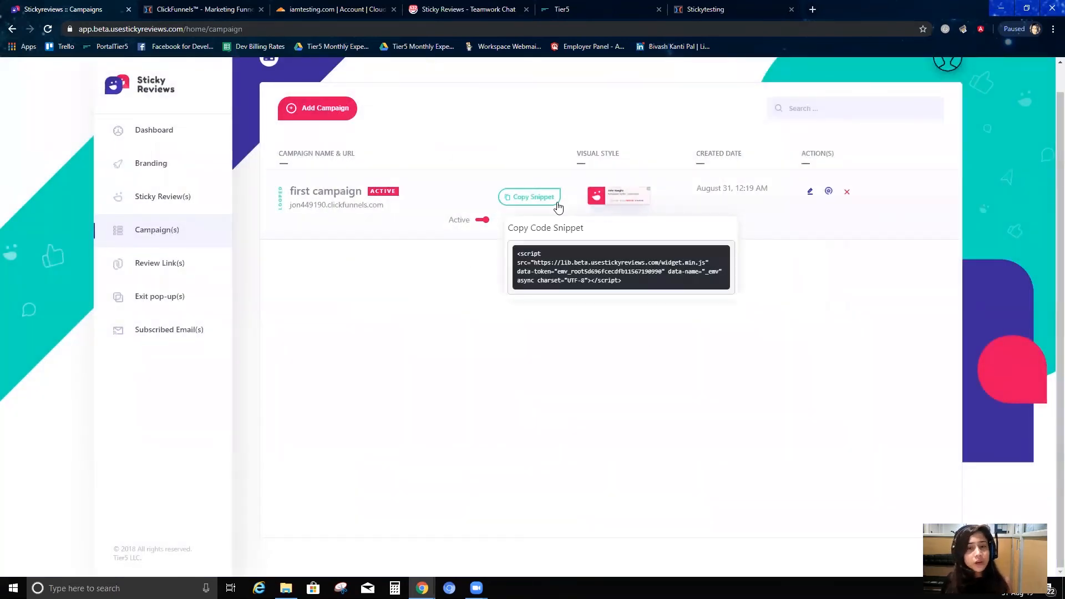
{"action": "mouse_move", "coordinate": [541, 206]}
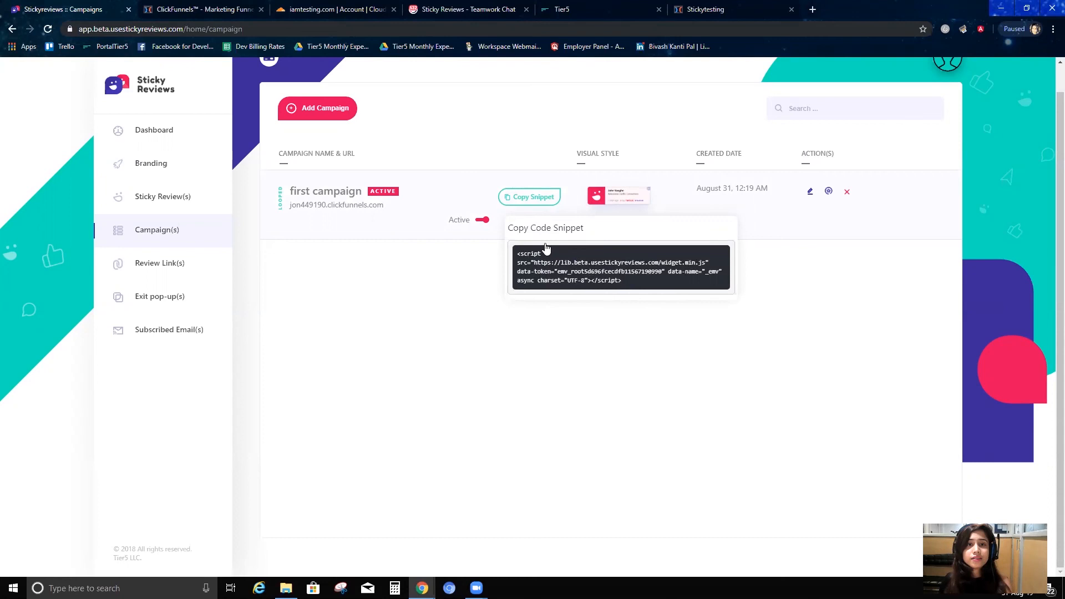
{"action": "left_click", "coordinate": [571, 312]}
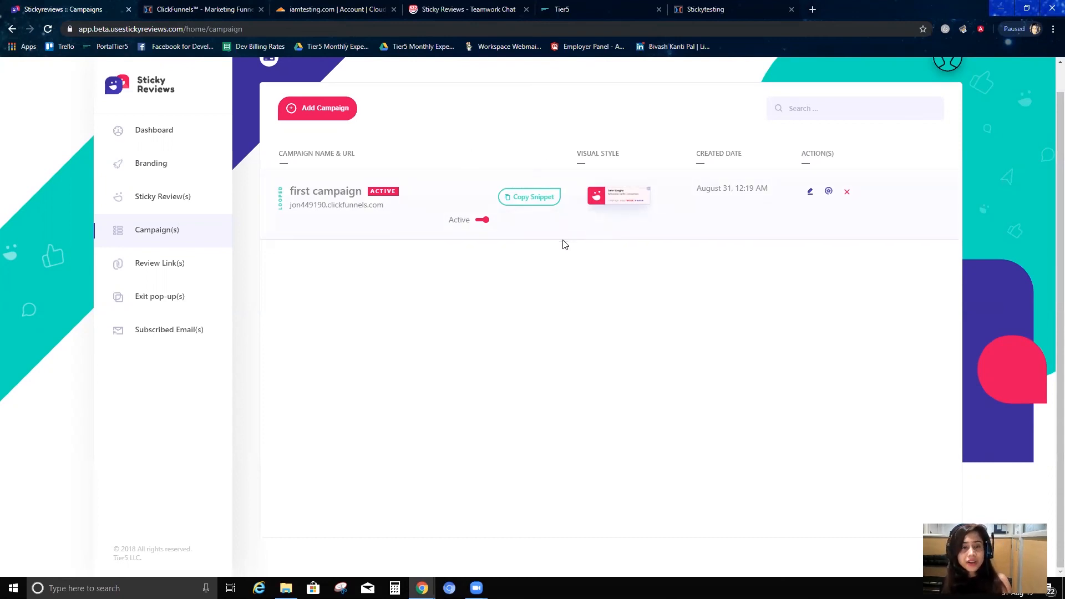